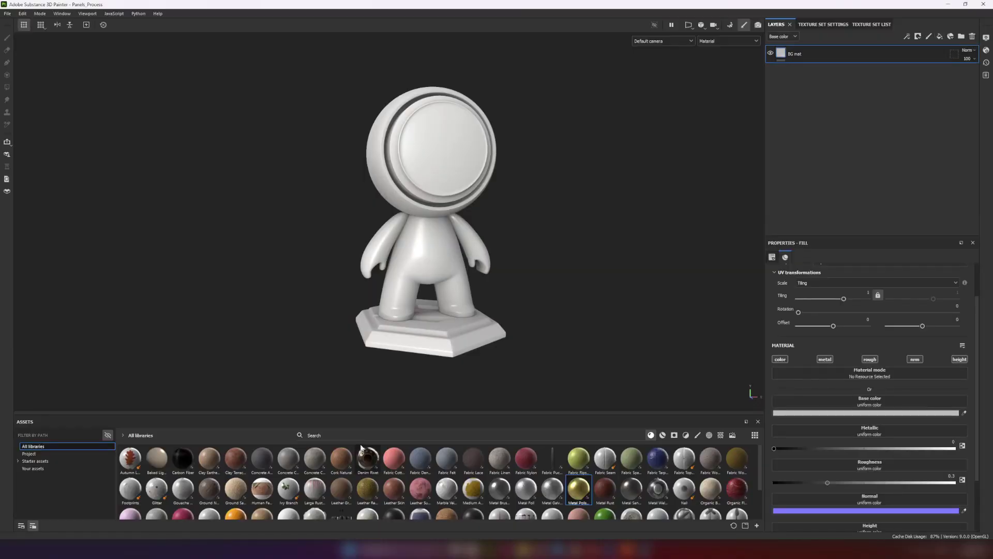
Find the Wood Plain material by searching for wood, apply it to the BG mat layer and set its tiling to 0.8
left_click(350, 436)
type("wood")
left_click(265, 465)
scroll(414, 273, "up", 5)
middle_click_drag(415, 273, 434, 241, "alt")
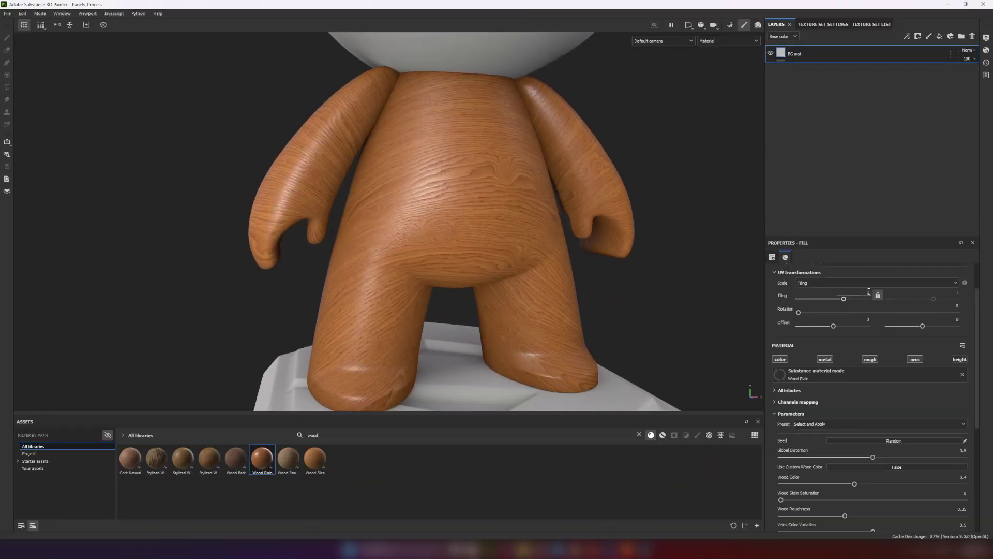
left_click_drag(865, 292, 885, 290)
type("0.8")
key("Return")
Add a fill layer named Metal above BG mat and hide it
left_click(939, 36)
double_click(801, 54)
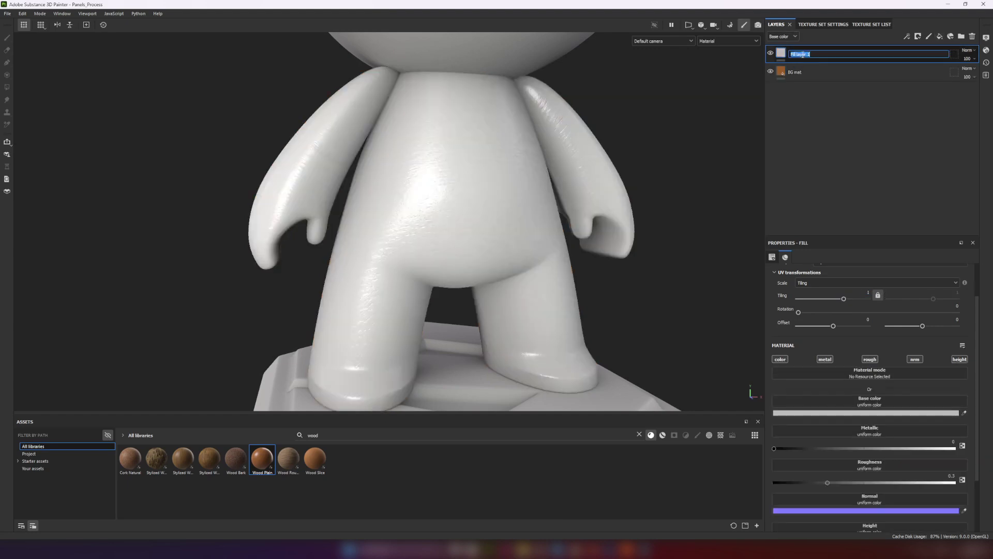
right_click(800, 53)
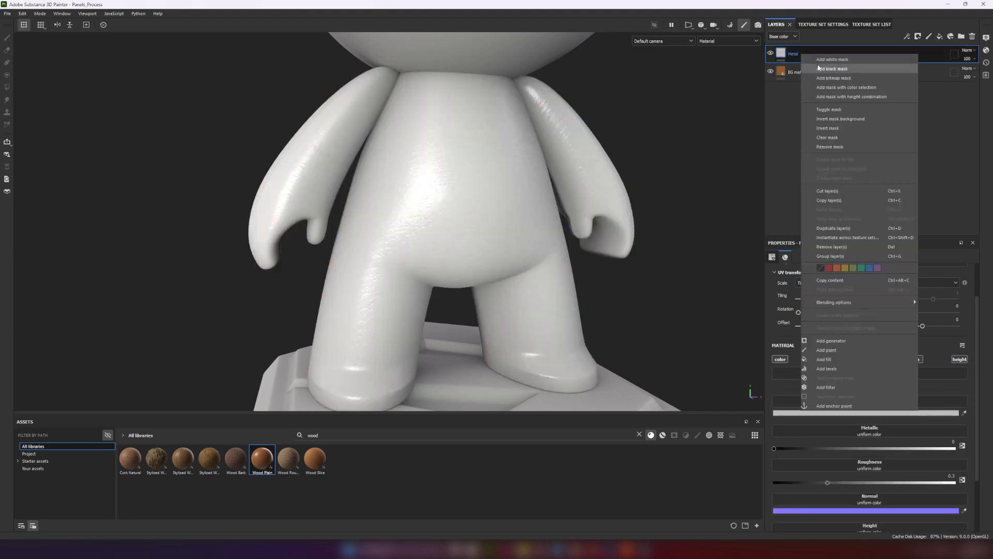
left_click(770, 53)
Add a fill layer named Mask directly above BG mat and give it a black mask
left_click(800, 72)
left_click(940, 37)
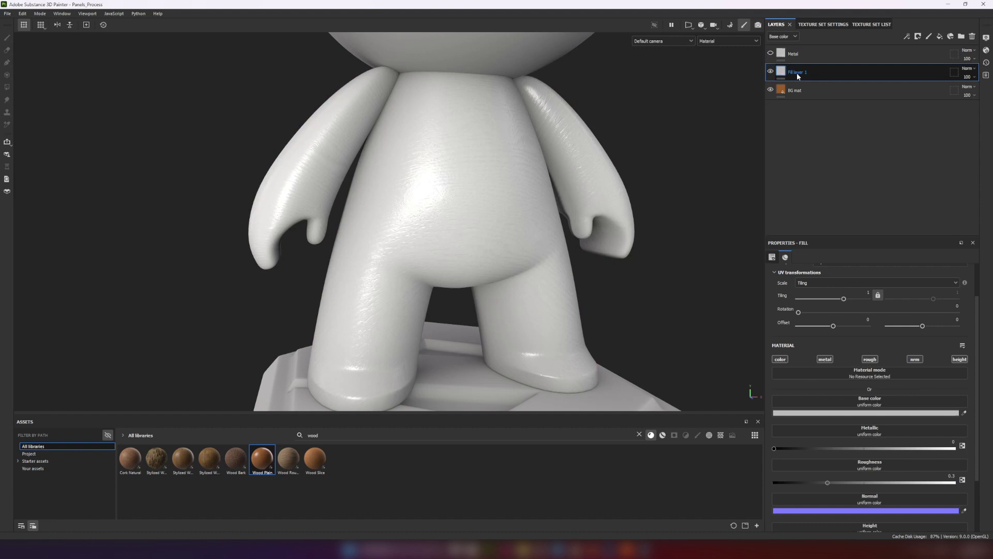
double_click(798, 73)
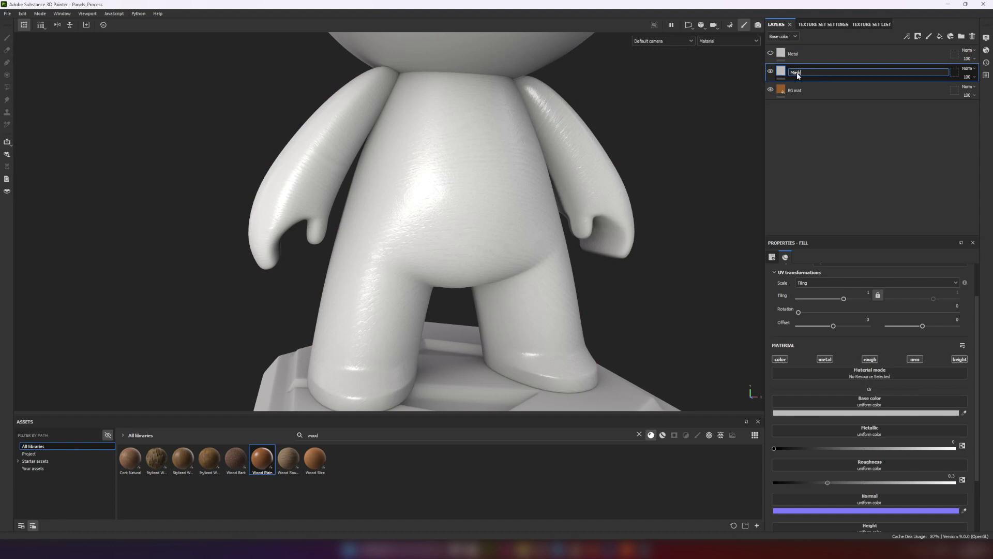
type("Mask")
right_click(797, 73)
left_click(828, 87)
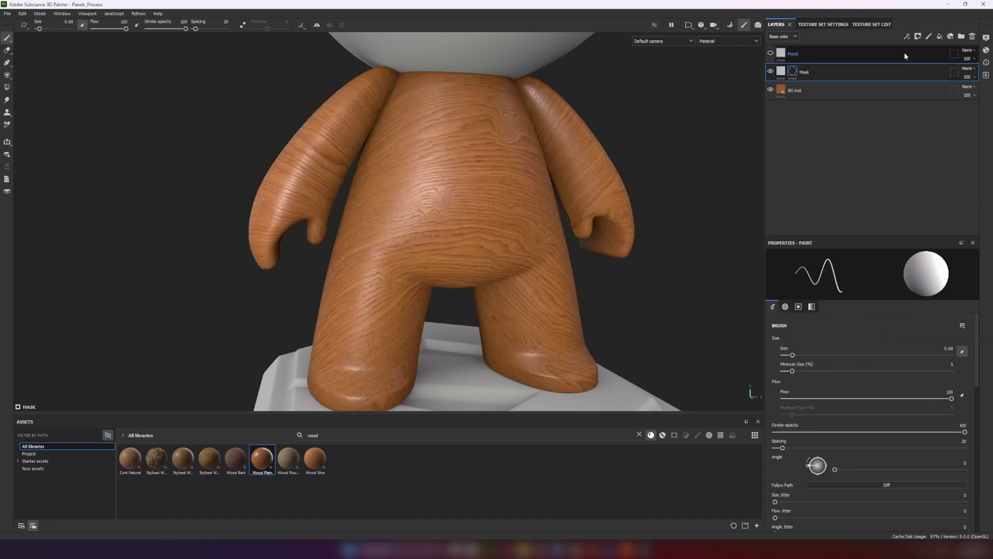
Add a fill to the Mask layer's mask with cylindrical projection and a grayscale value of 1
left_click(908, 36)
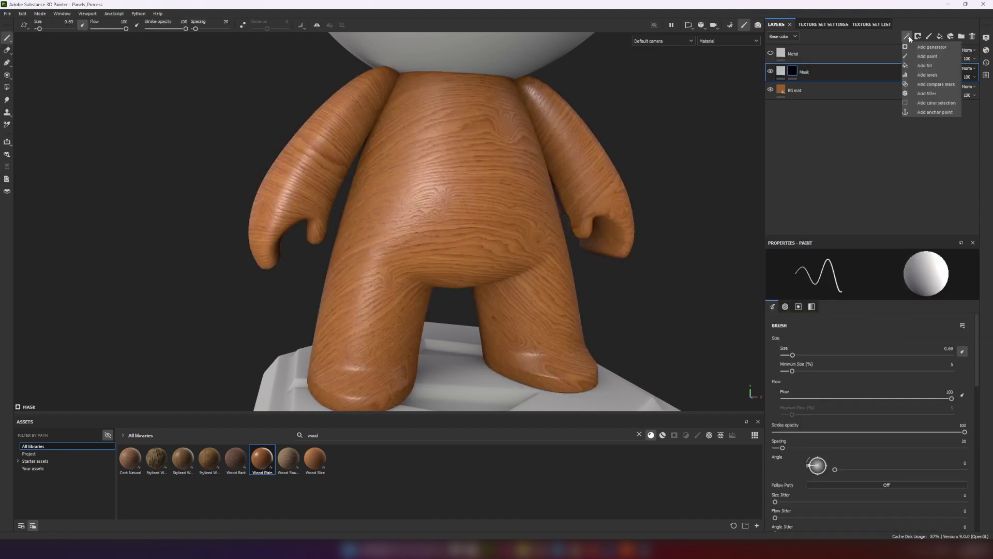
left_click(924, 65)
left_click(849, 289)
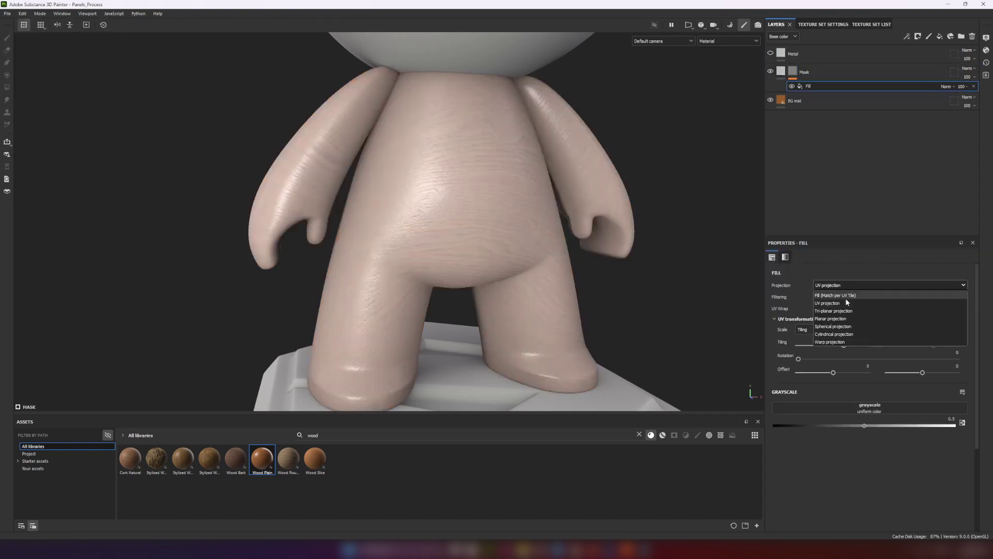
left_click(840, 337)
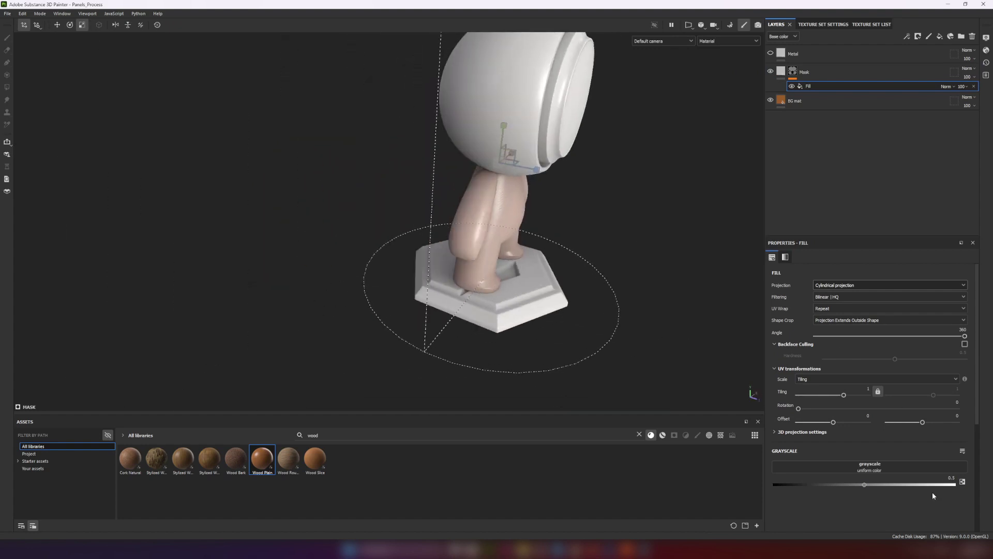
left_click_drag(869, 486, 981, 486)
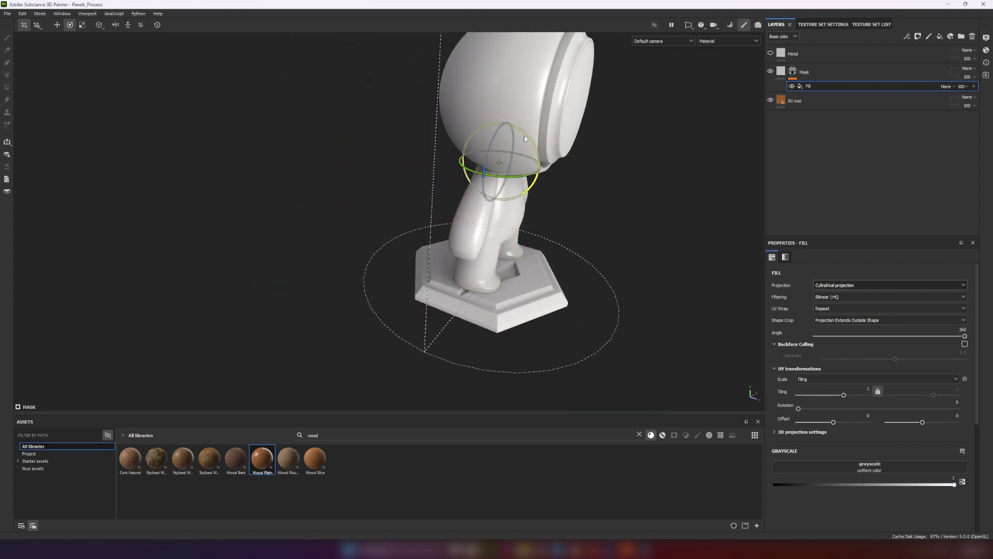
Rotate, shrink and move the cylindrical projection so that its round end points at the front of the character's torso
left_click_drag(523, 135, 565, 172)
key("r")
left_click_drag(501, 158, 279, 198)
left_click_drag(634, 208, 478, 175, "alt")
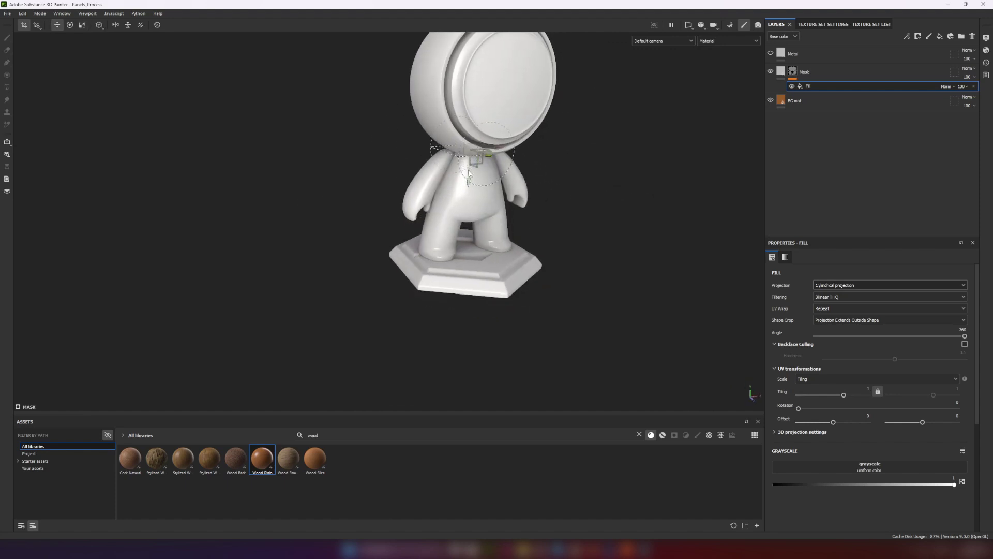
left_click_drag(532, 200, 615, 208, "alt")
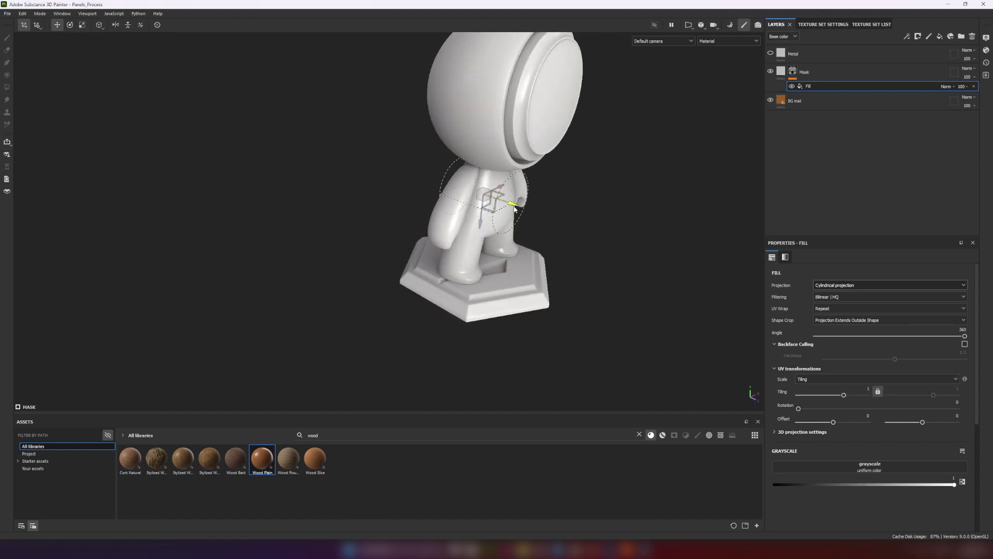
Crop the cylindrical projection to its shape and resize it into a circular patch on the upper belly
left_click(849, 320)
left_click(851, 330)
key("r")
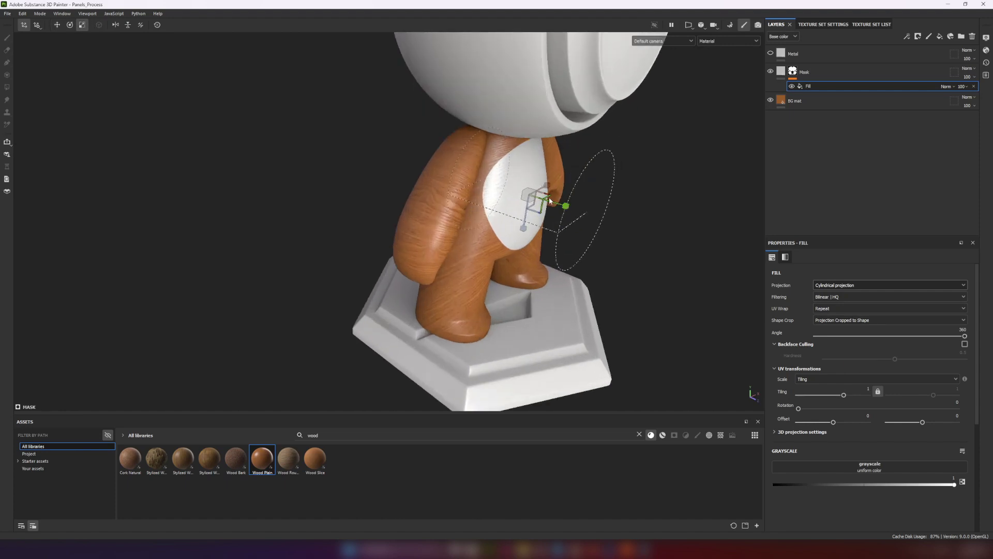
left_click_drag(521, 202, 401, 217)
mouse_move(631, 220)
left_mouse_down("alt")
mouse_move(541, 222)
mouse_move(600, 195)
left_mouse_up("alt")
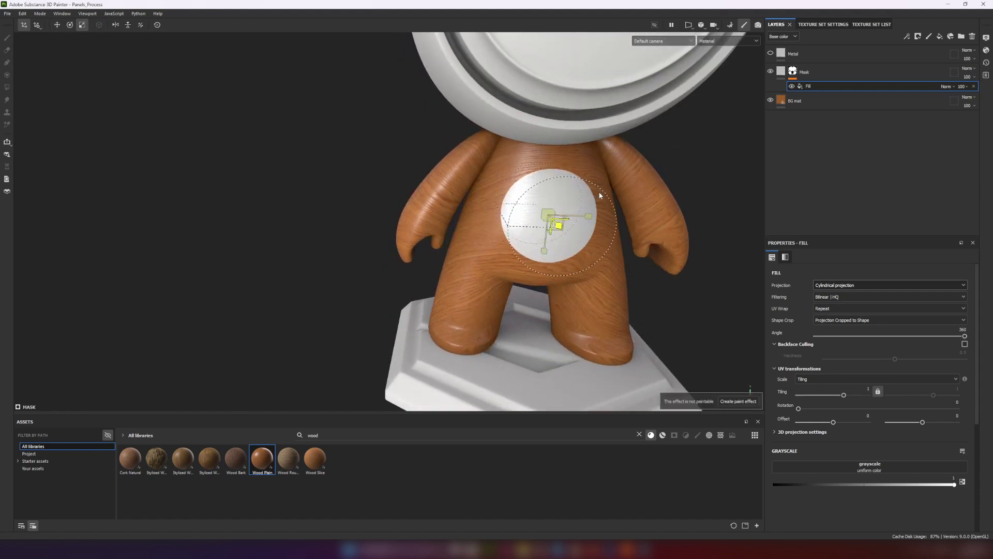
left_click_drag(548, 228, 593, 227, "alt")
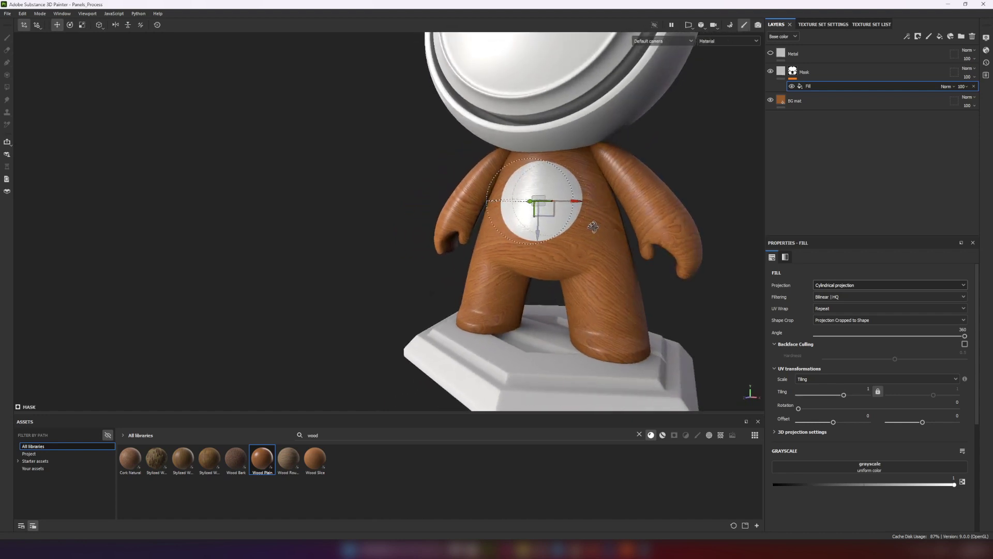
Duplicate the mask fill, set the copy's blend mode to Linear dodge (Add) and its projection to Tri-planar
key("ctrl+d")
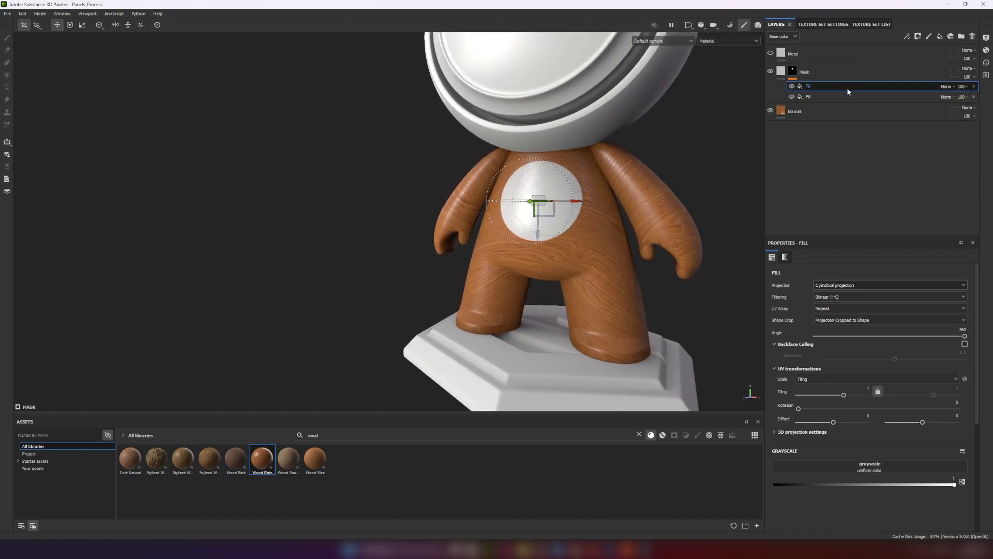
left_click(945, 87)
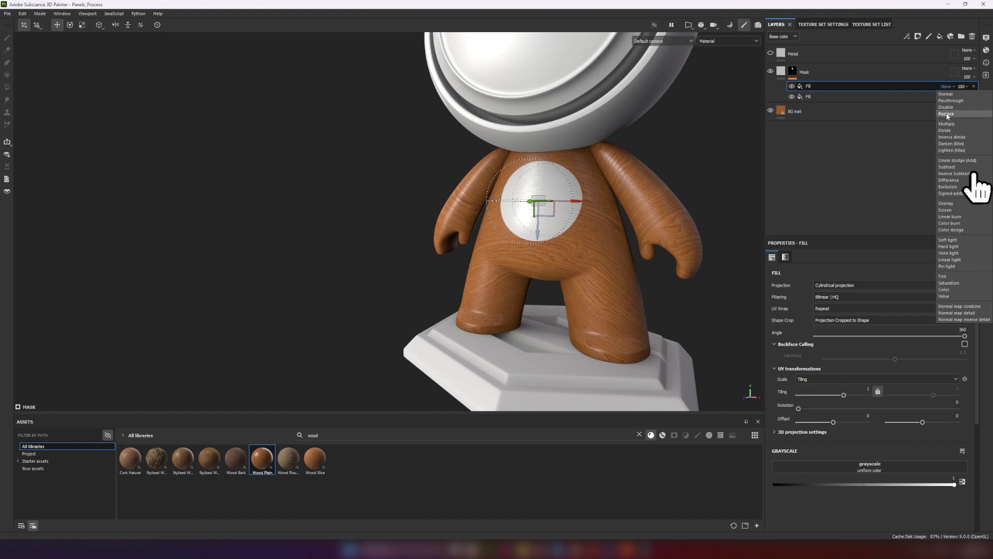
left_click(949, 161)
left_click(861, 285)
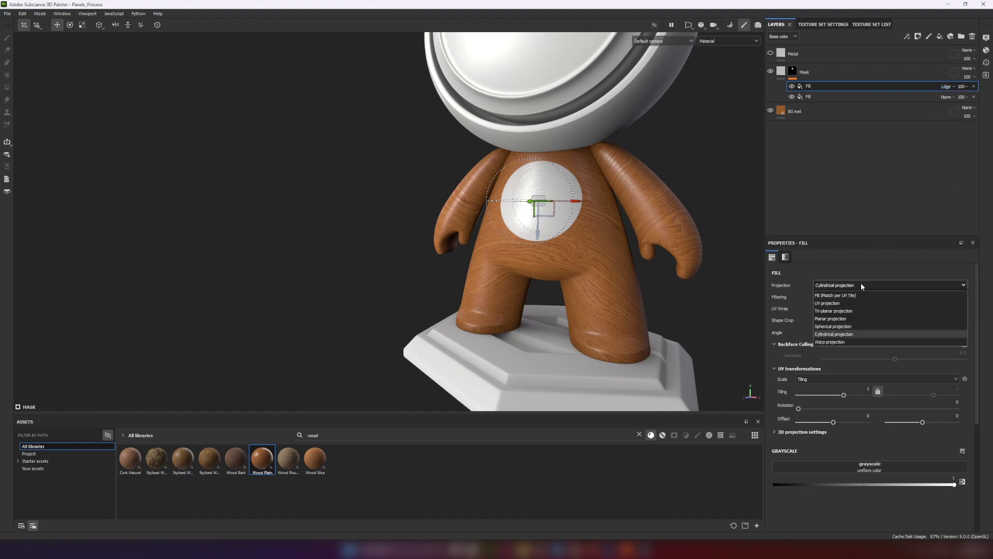
left_click(849, 310)
Scale the tri-planar box down and position it as a small square overlapping the lower edge of the belly circle
scroll(634, 252, "up", 2)
key("r")
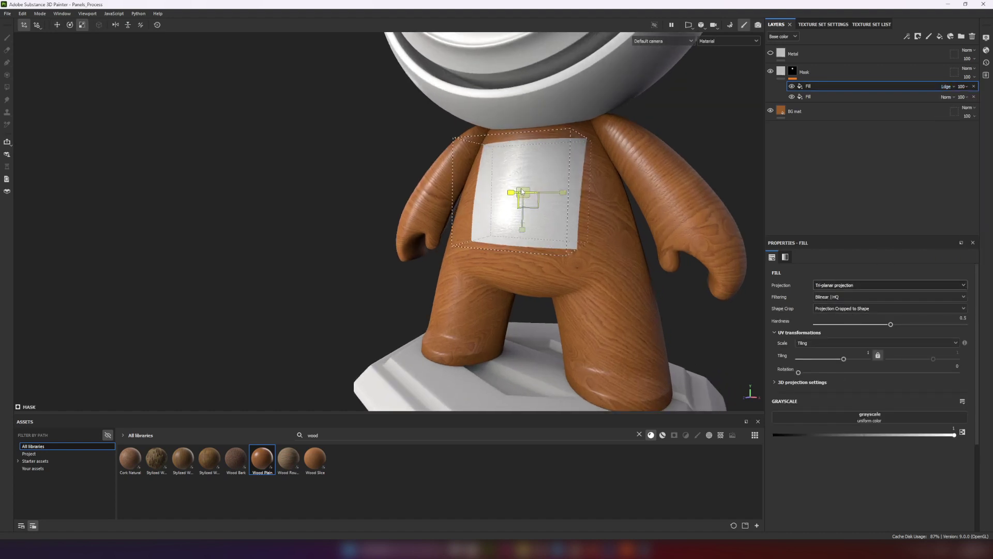
left_click_drag(522, 192, 399, 191)
key("w")
left_click_drag(522, 230, 442, 239)
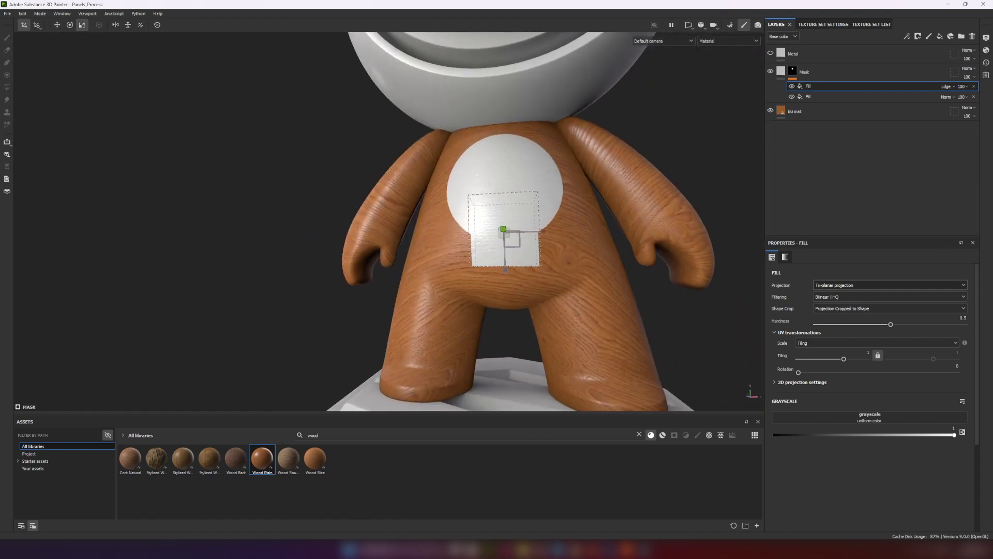
left_click_drag(513, 239, 501, 264, "alt")
scroll(502, 263, "up", 3)
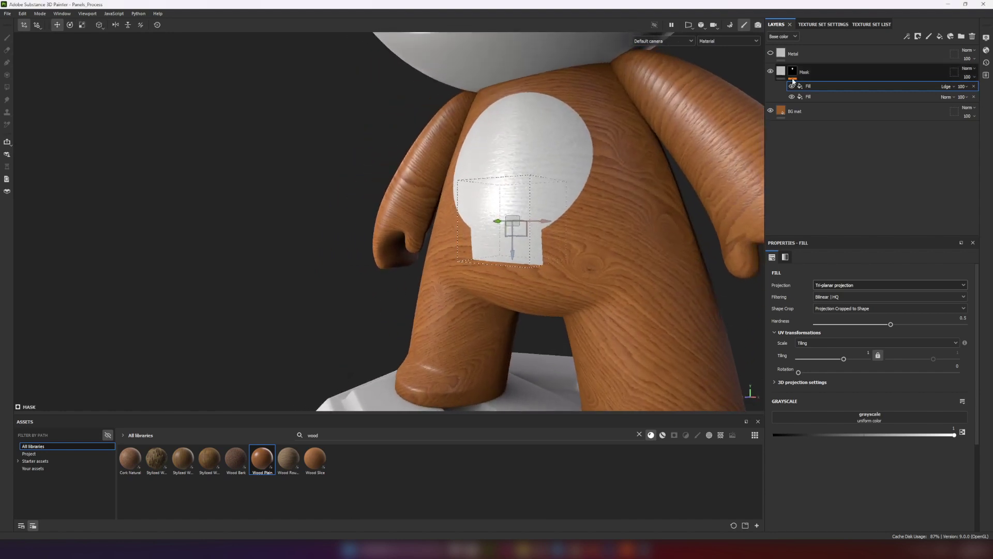
Add a Blur filter above both fills in the Mask layer's mask, with Blur Intensity at about 1.11
left_click(794, 76)
left_click(811, 87)
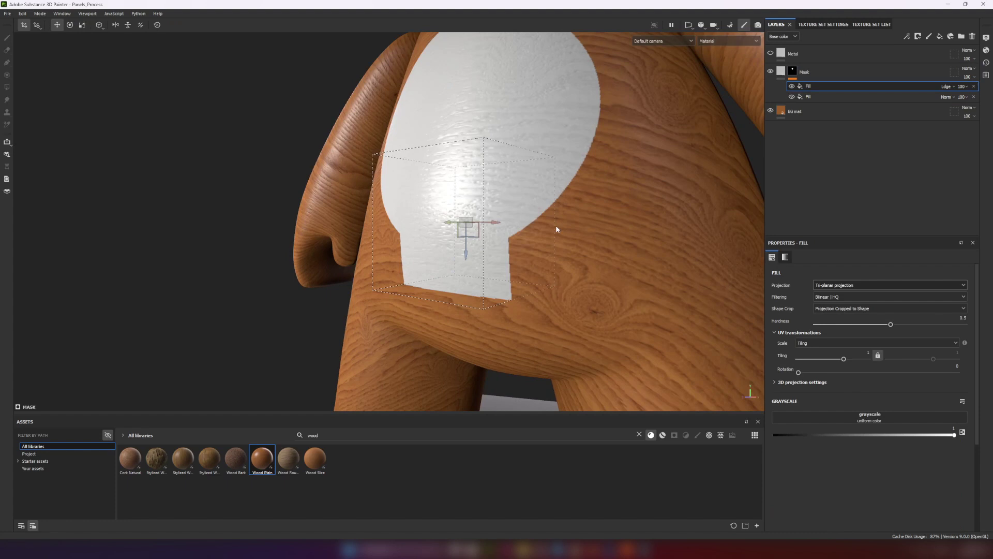
scroll(557, 227, "up", 2)
left_click_drag(557, 226, 536, 183, "alt")
left_click(906, 36)
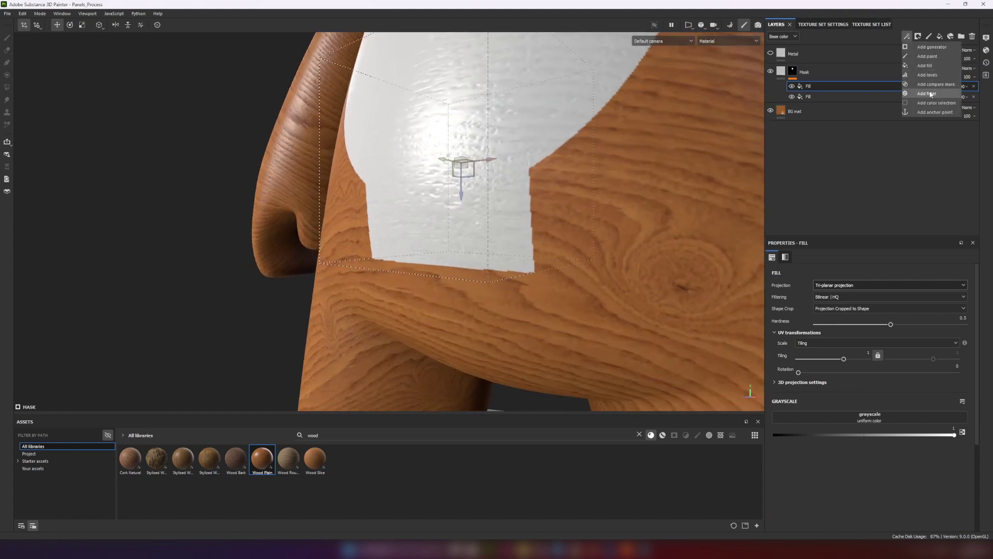
left_click(932, 94)
left_click(869, 278)
left_click(975, 286)
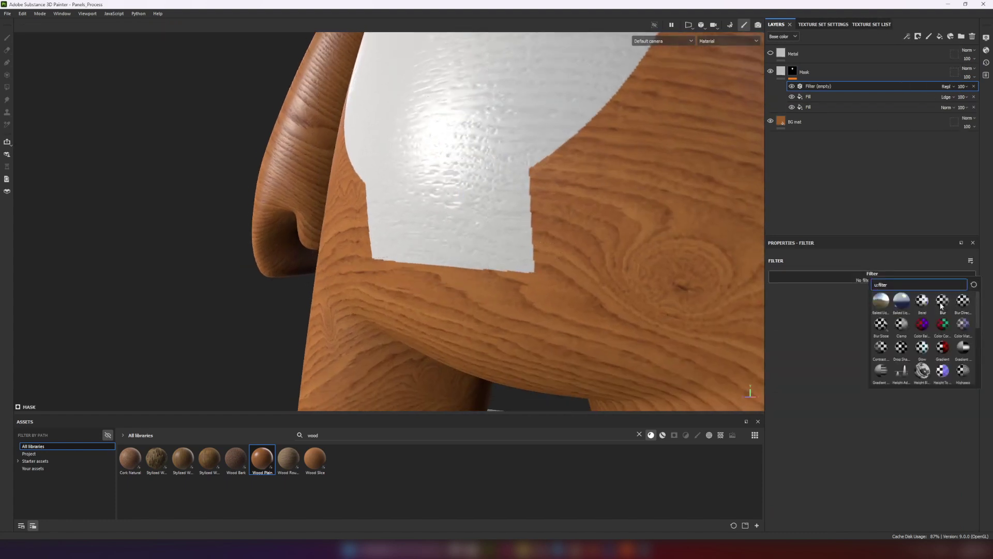
left_click(941, 304)
left_click_drag(783, 315, 787, 315)
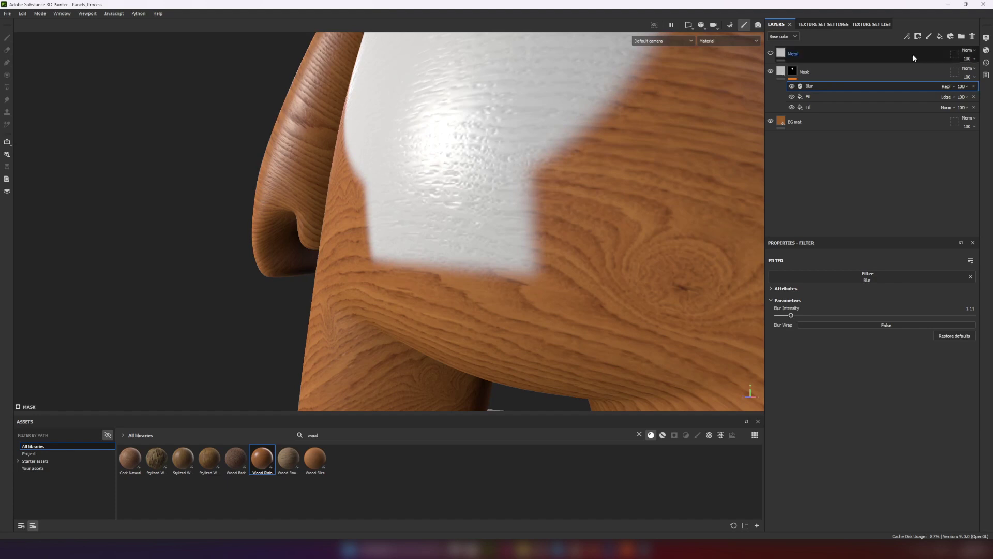
Sharpen the blurred mask with a Levels effect, inputs at about 0.3 and 0.58, and add an anchor point above it
left_click(906, 37)
left_click(926, 73)
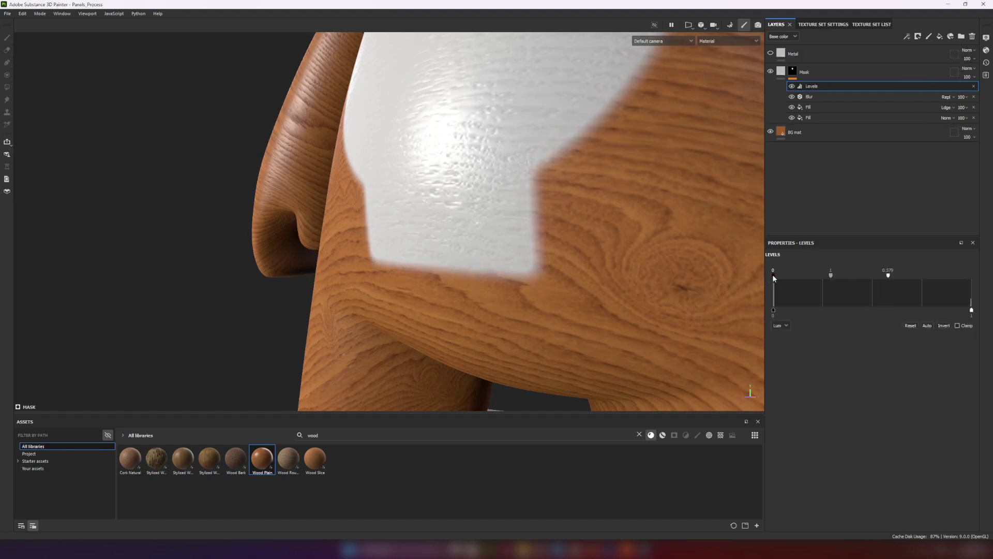
left_click_drag(773, 277, 823, 277)
right_click_drag(711, 266, 574, 246, "alt")
left_click_drag(574, 246, 621, 240, "alt")
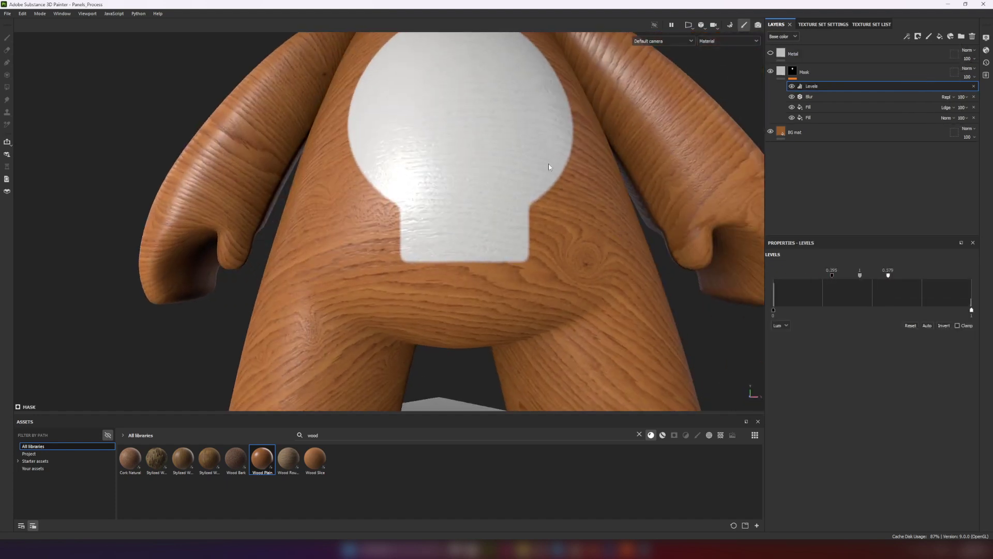
left_click(907, 36)
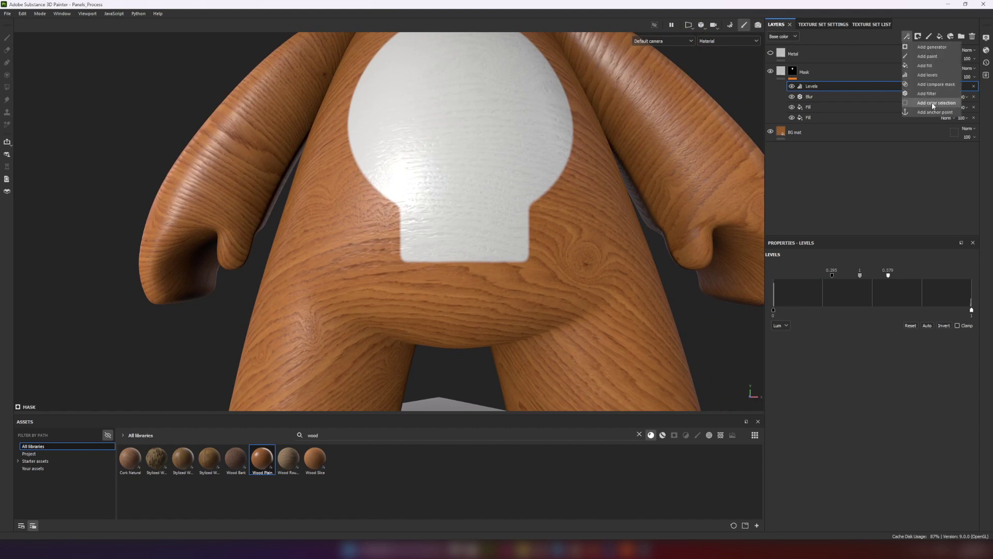
left_click(935, 112)
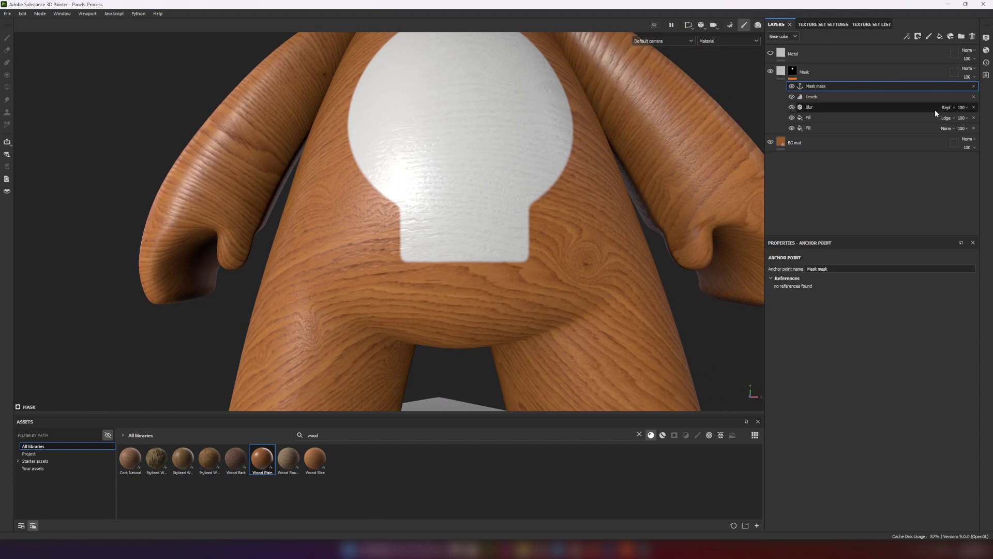
Unhide the Metal layer and apply the Metal Polished material to it with Scratches Intensity at 0.45
left_click(774, 53)
left_click(781, 72)
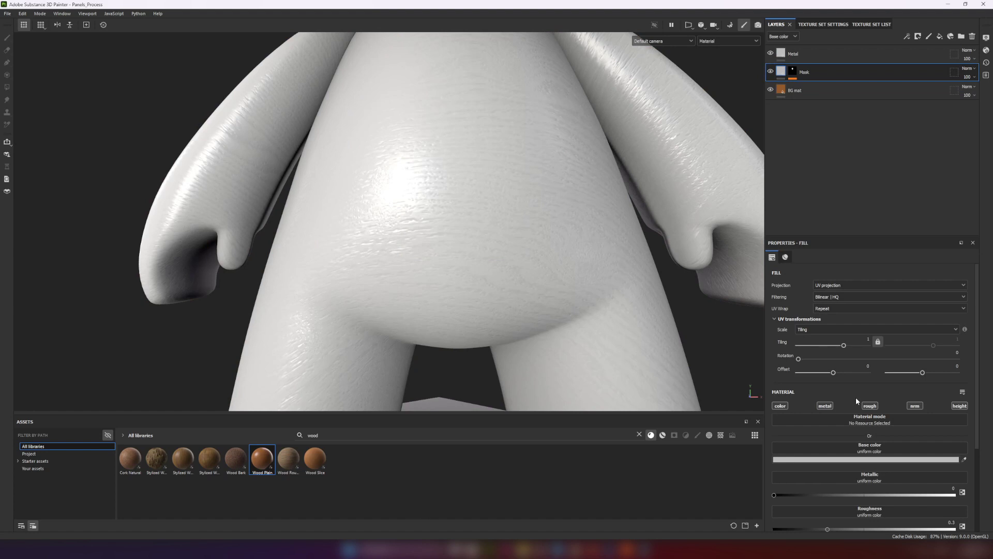
left_click(802, 55)
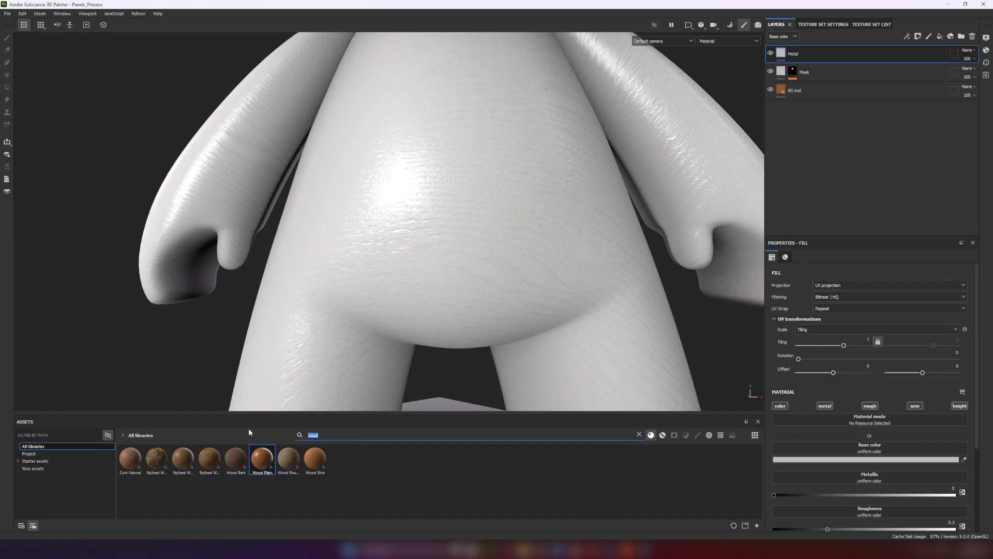
key("BackSpace")
left_click_drag(578, 488, 869, 420)
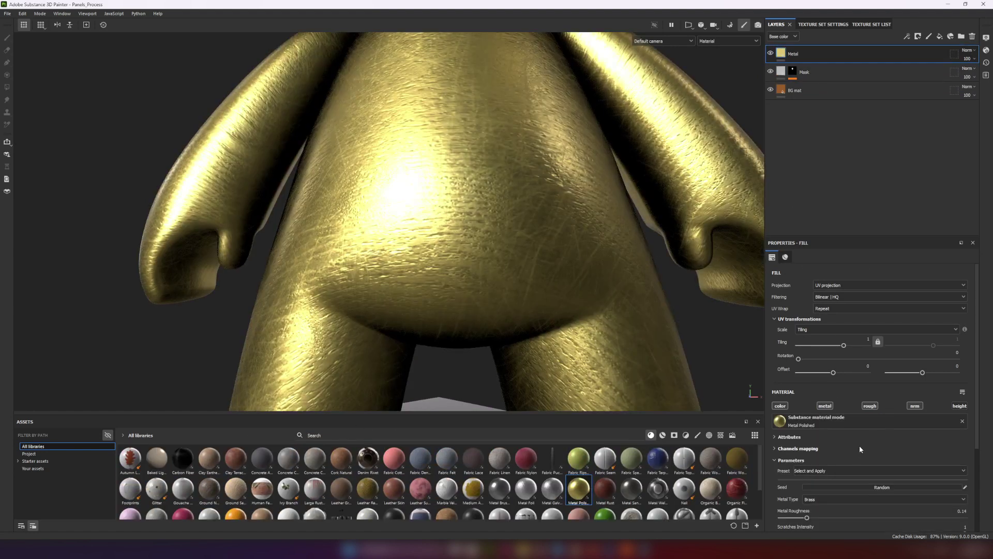
scroll(859, 445, "down", 1)
left_click(862, 487)
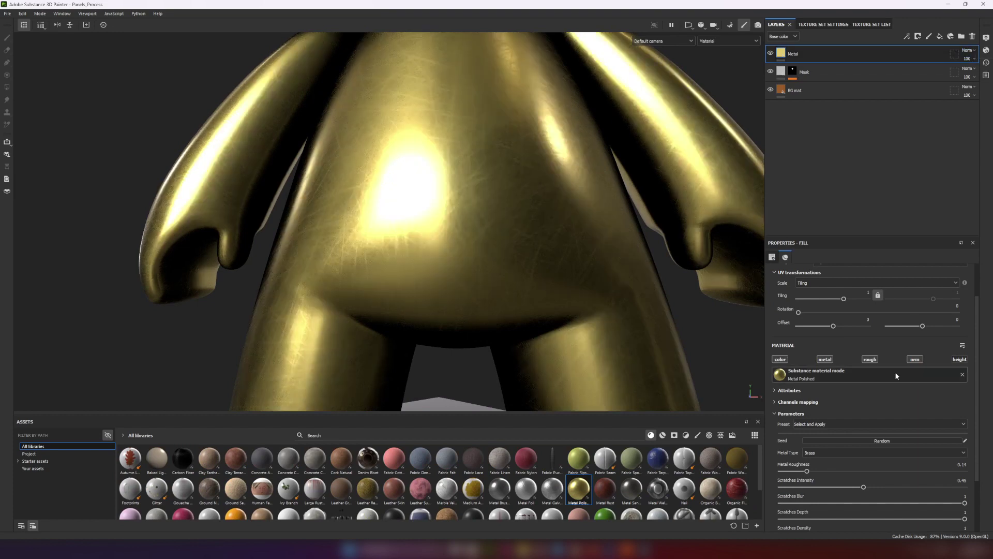
Give the Metal layer a black mask containing a fill that uses the Mask mask anchor point as its grayscale
scroll(896, 375, "up", 1)
scroll(581, 243, "down", 3)
right_click(806, 54)
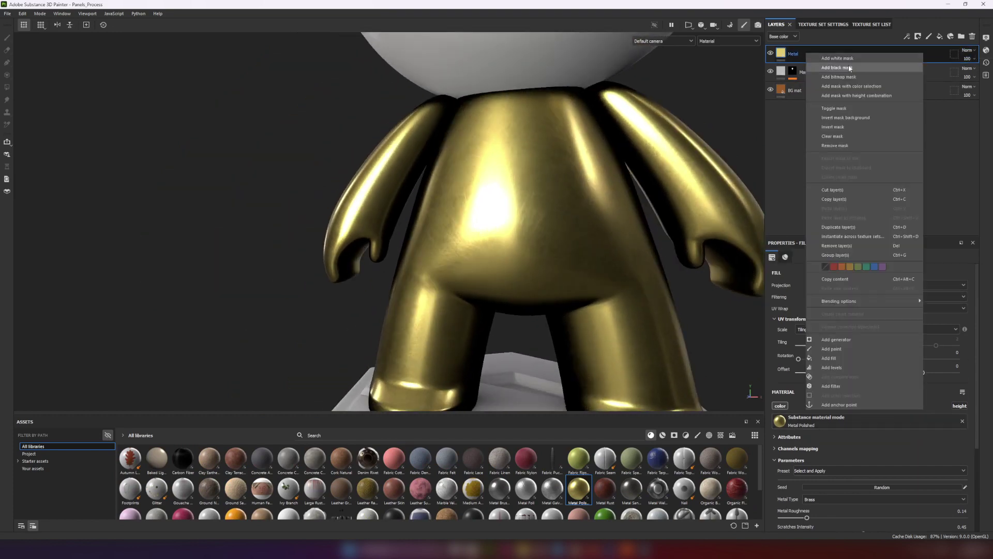
left_click(849, 67)
left_click(907, 37)
left_click(923, 66)
left_click(883, 428)
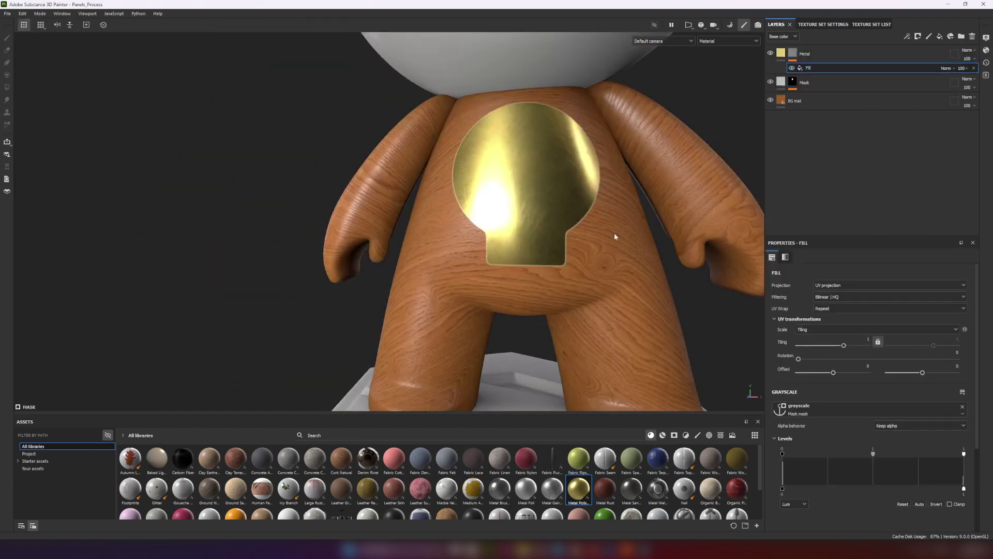
Select the Mask mask anchor point in the Mask layer's mask stack and display that mask alone in the viewport
left_click_drag(614, 235, 614, 272, "alt")
scroll(538, 283, "up", 3)
left_click(793, 83)
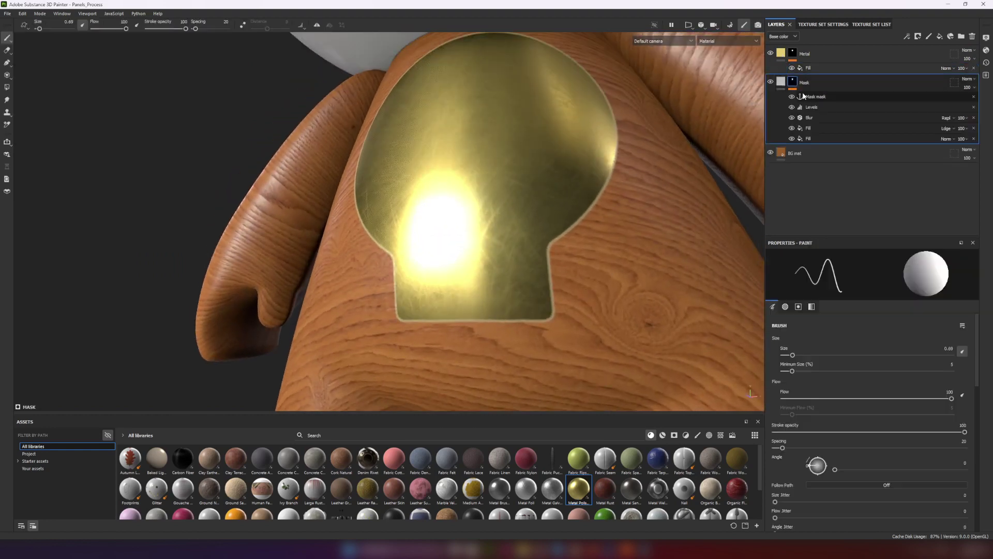
left_click(815, 97)
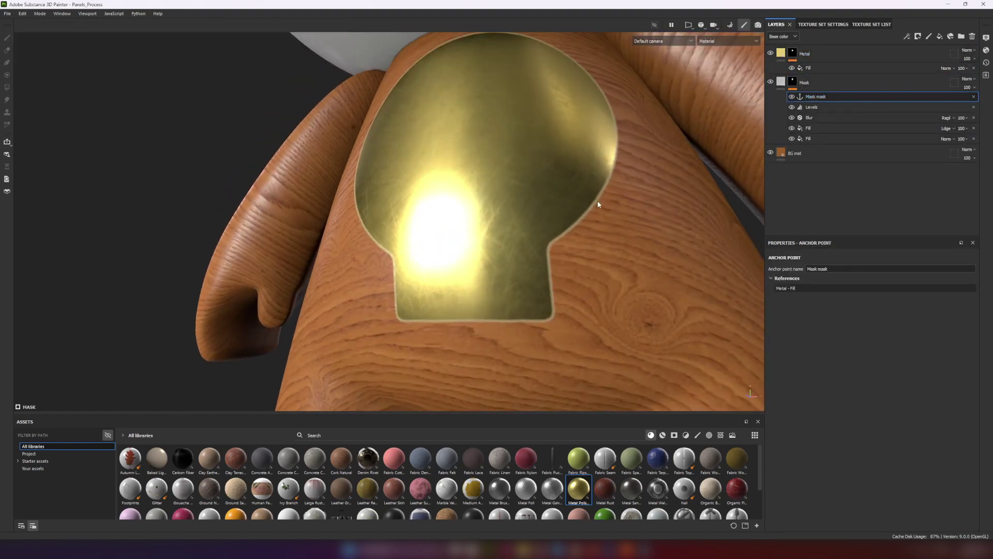
left_click(792, 81, "alt")
Add a Highpass filter above the Mask mask anchor point in the Mask layer's mask
left_click(918, 37)
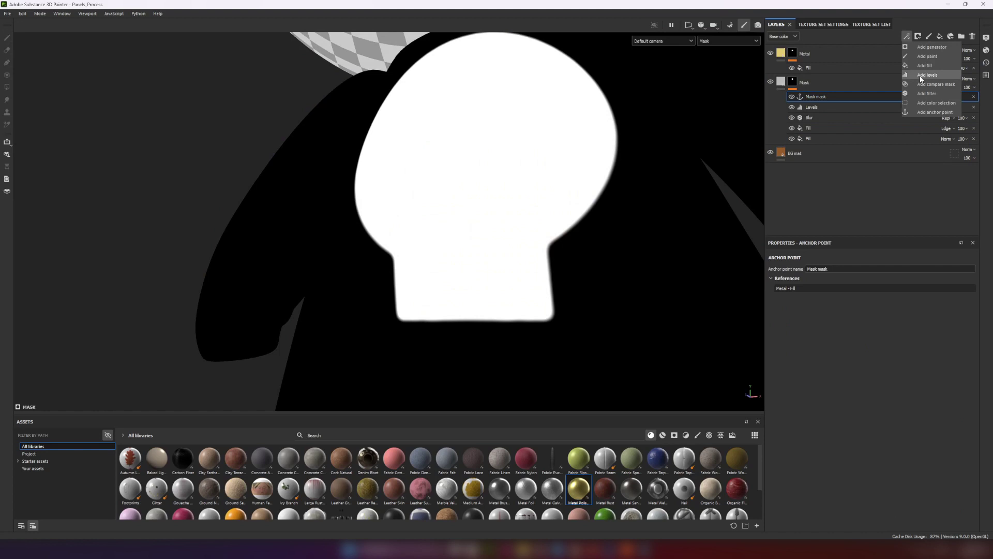
left_click(933, 98)
left_click(886, 275)
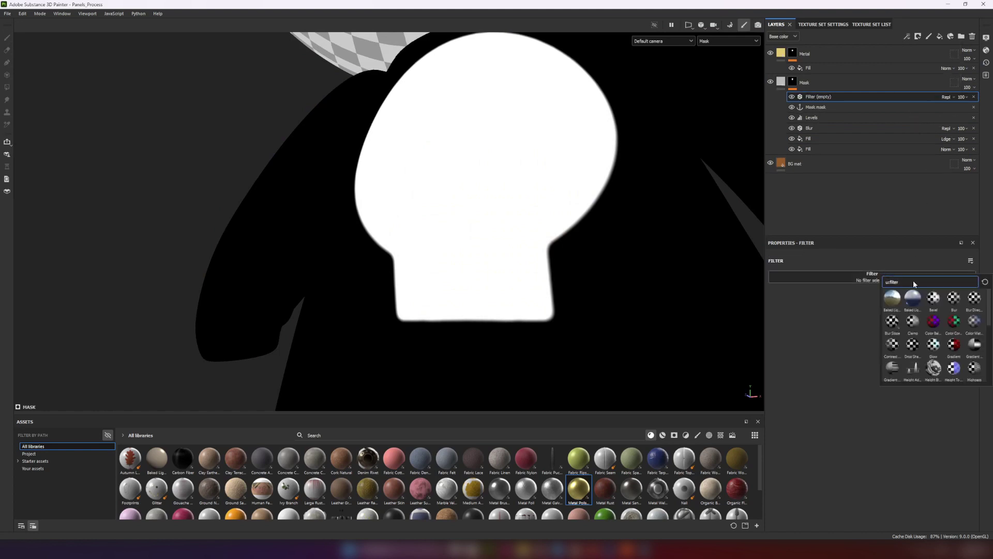
type("high")
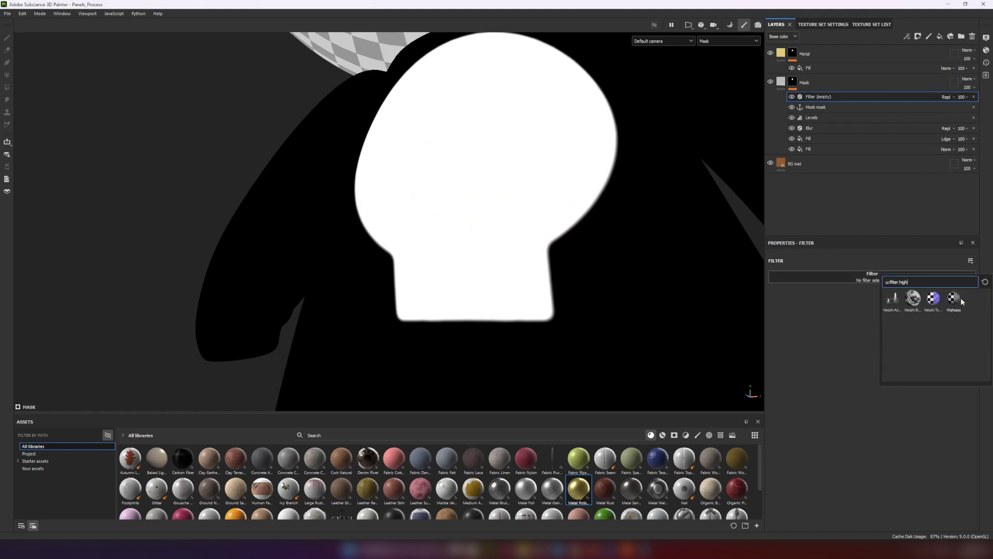
left_click(953, 299)
scroll(609, 227, "up", 5)
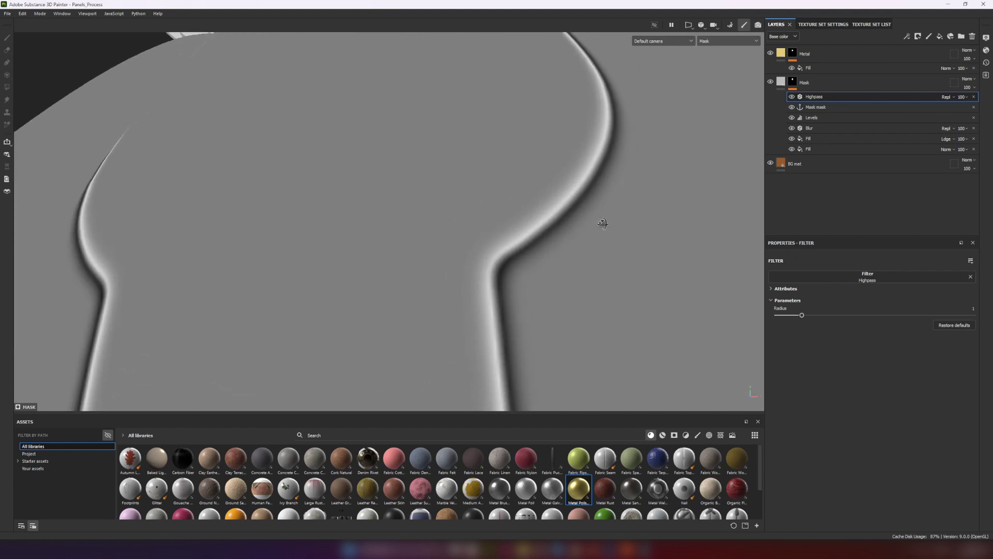
mouse_move(603, 223)
left_mouse_down("alt")
mouse_move(621, 185)
mouse_move(609, 223)
left_mouse_up("alt")
scroll(608, 224, "down", 4)
middle_click_drag(607, 226, 578, 228, "alt")
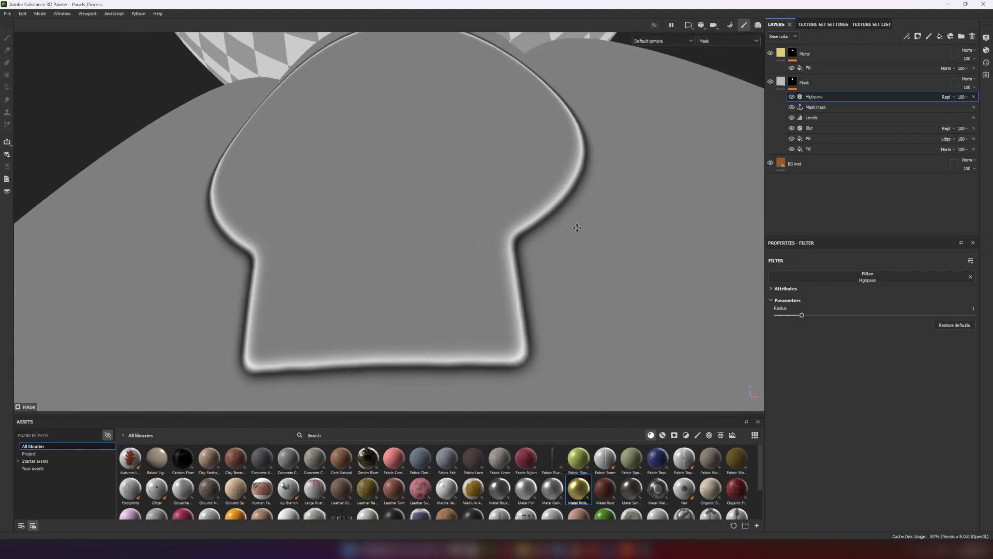
Add an anchor point above the Highpass filter and rename it Highpass mask
left_click(907, 37)
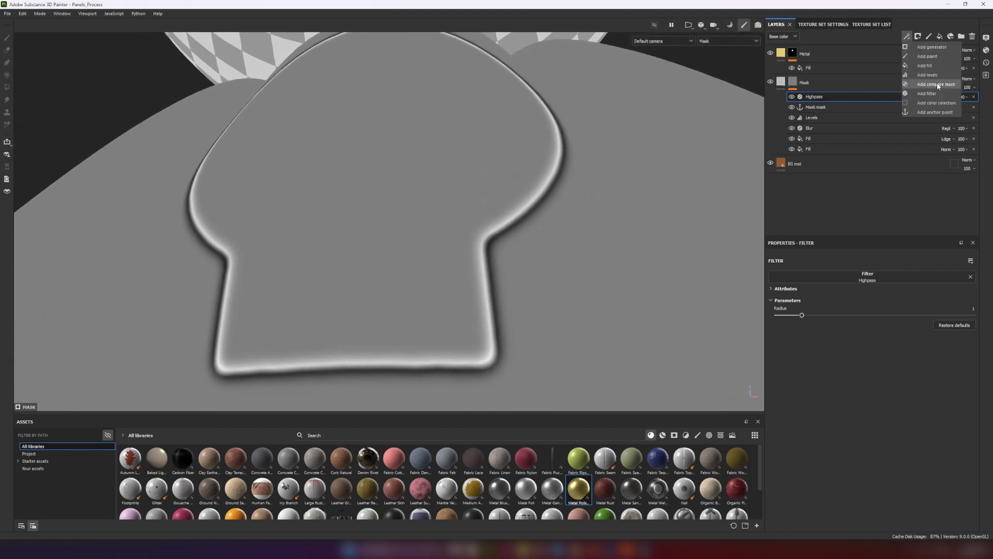
left_click(936, 111)
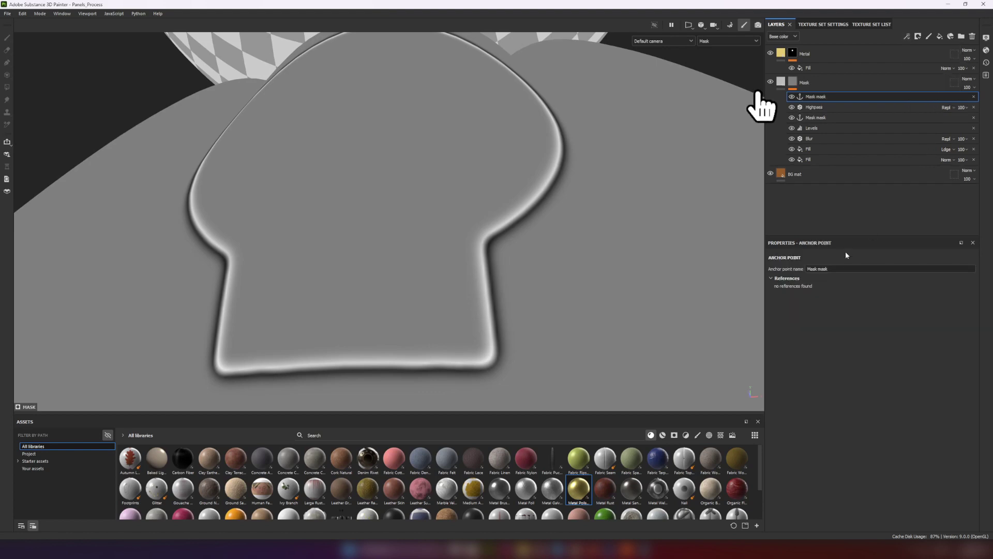
double_click(822, 97)
Add a fill on top of the Mask layer's mask stack that uses the Highpass mask anchor point as its grayscale
left_click(907, 36)
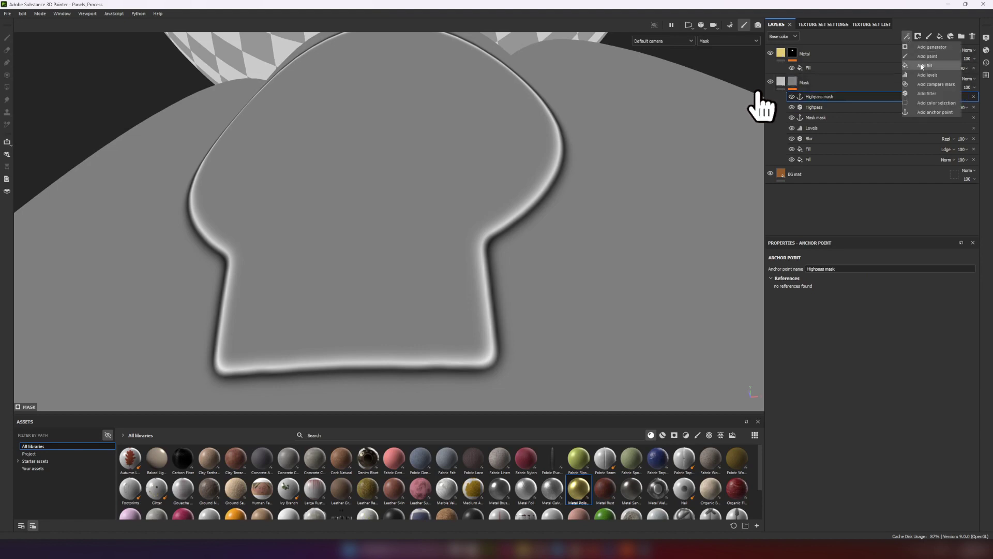
left_click(923, 65)
left_click(856, 412)
left_click(915, 420)
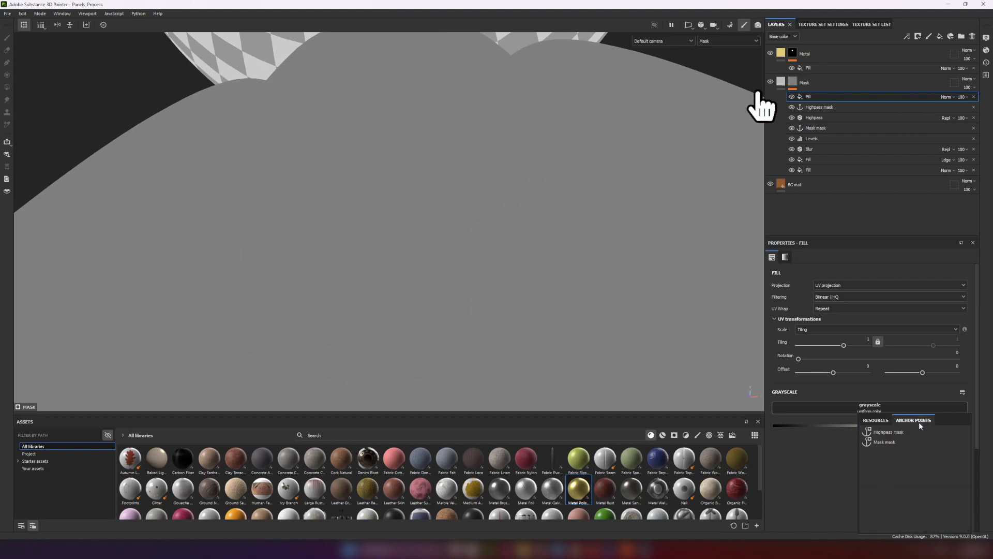
left_click(897, 435)
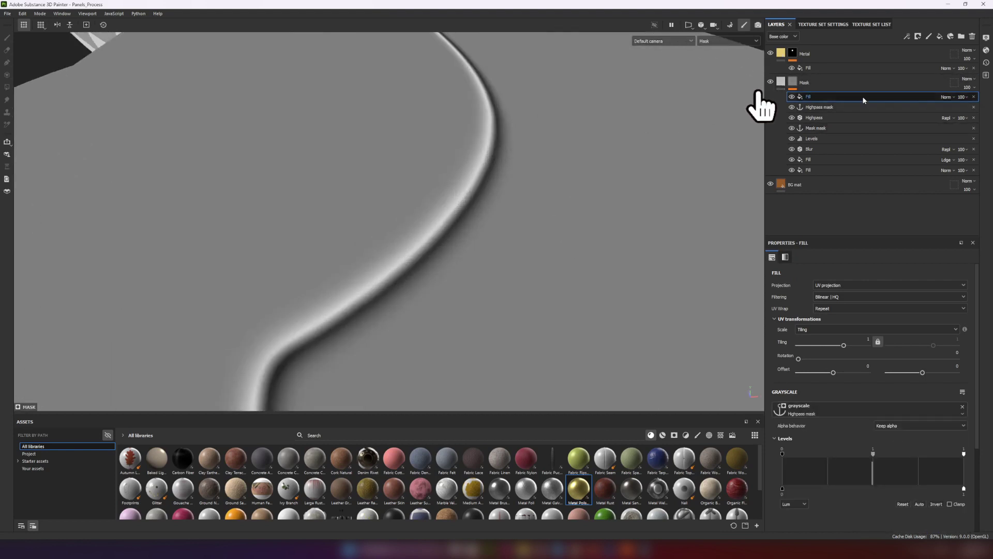
left_click_drag(299, 178, 462, 222, "alt")
scroll(462, 222, "down", 4)
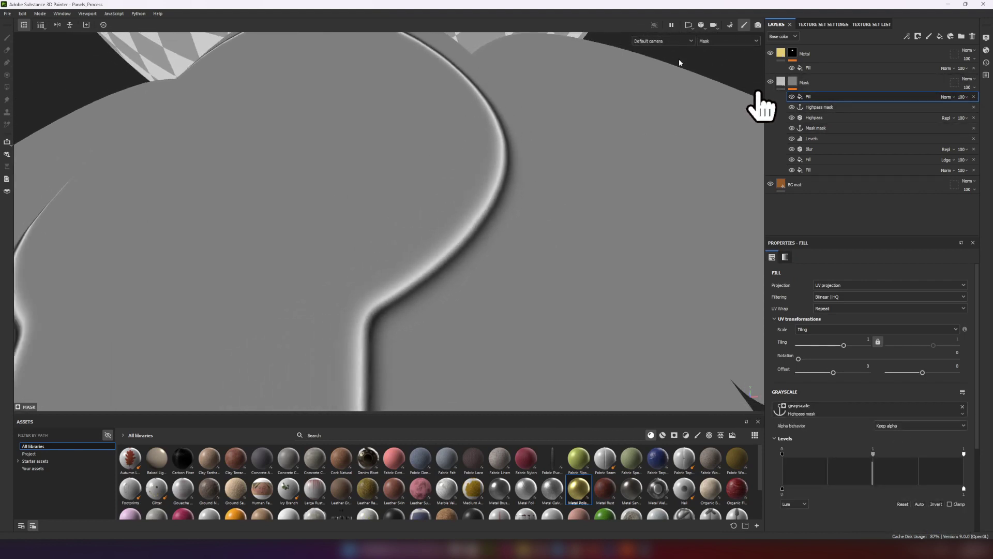
Set the blending mode of the Highpass mask fill to Exclusion
left_click(948, 97)
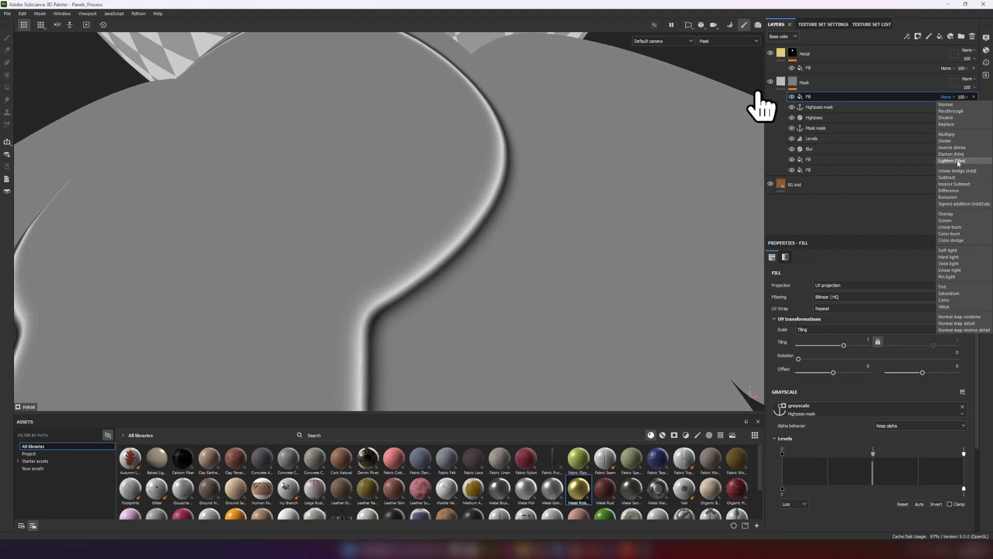
left_click(954, 199)
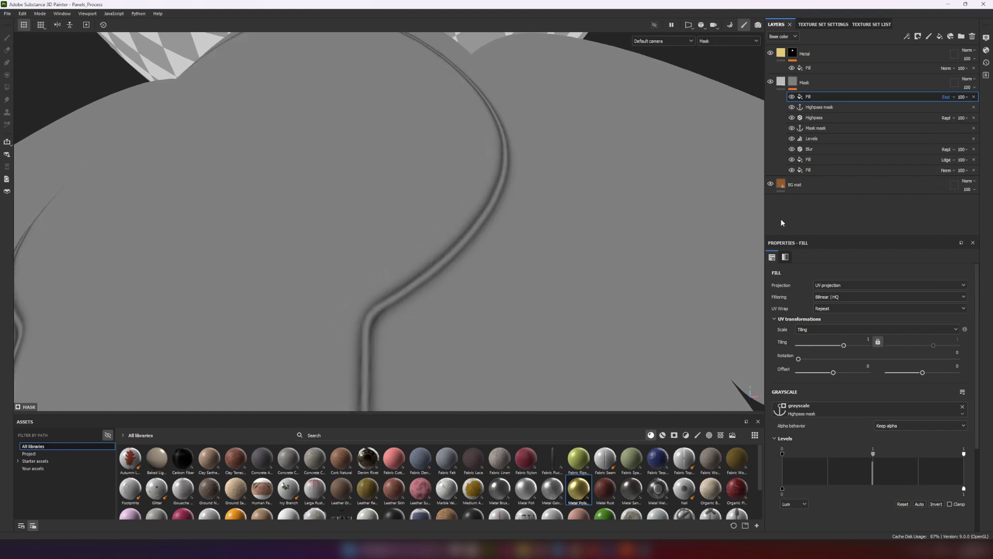
left_click_drag(518, 244, 621, 115, "alt")
right_click_drag(561, 218, 526, 308, "alt")
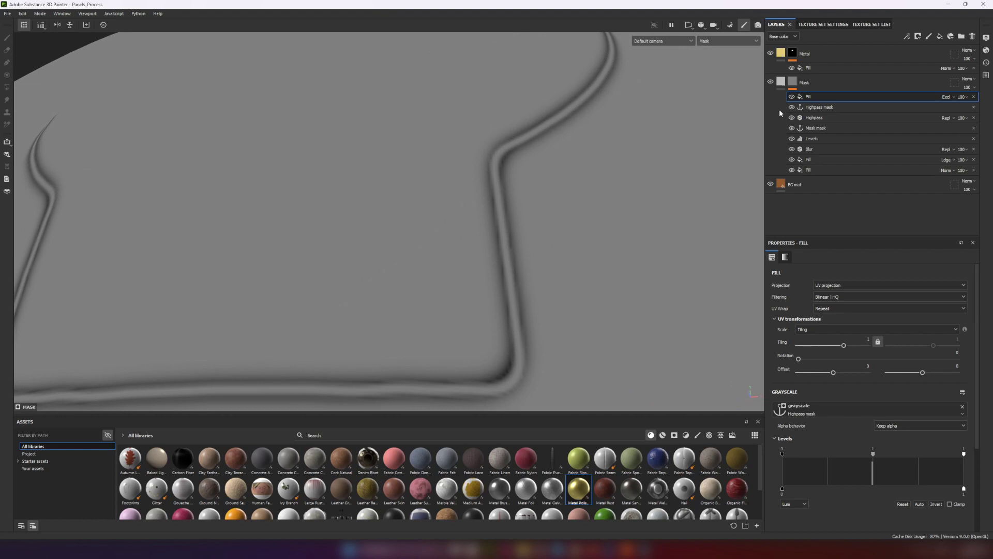
Sharpen the lower Levels effect in the Mask layer's mask by closing up its input range, and show the full material
left_click(818, 139)
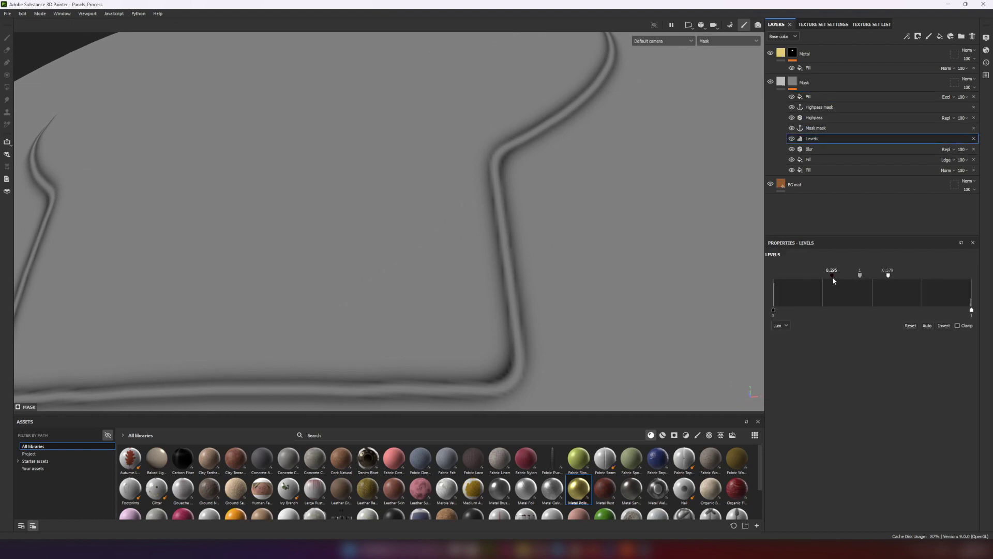
left_click_drag(833, 277, 863, 278)
right_click_drag(609, 224, 553, 194, "alt")
mouse_move(553, 193)
left_mouse_down("alt")
mouse_move(540, 221)
mouse_move(539, 180)
mouse_move(559, 182)
left_mouse_up("alt")
key("m")
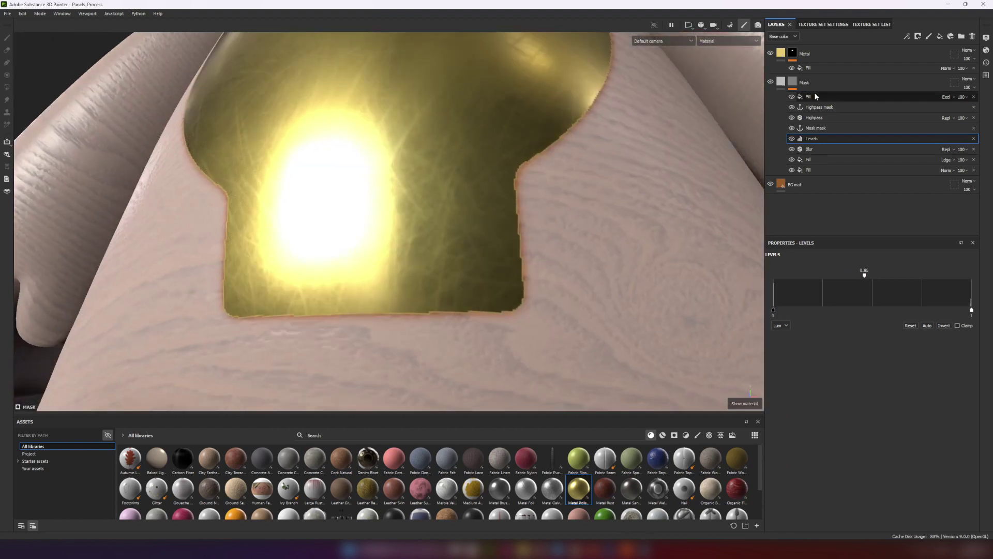
Add a Levels effect above the Exclusion fill with the white input at about 0.5, invert it, and show the material
left_click(793, 82, "alt")
left_click(812, 96)
left_click_drag(469, 155, 467, 171, "alt")
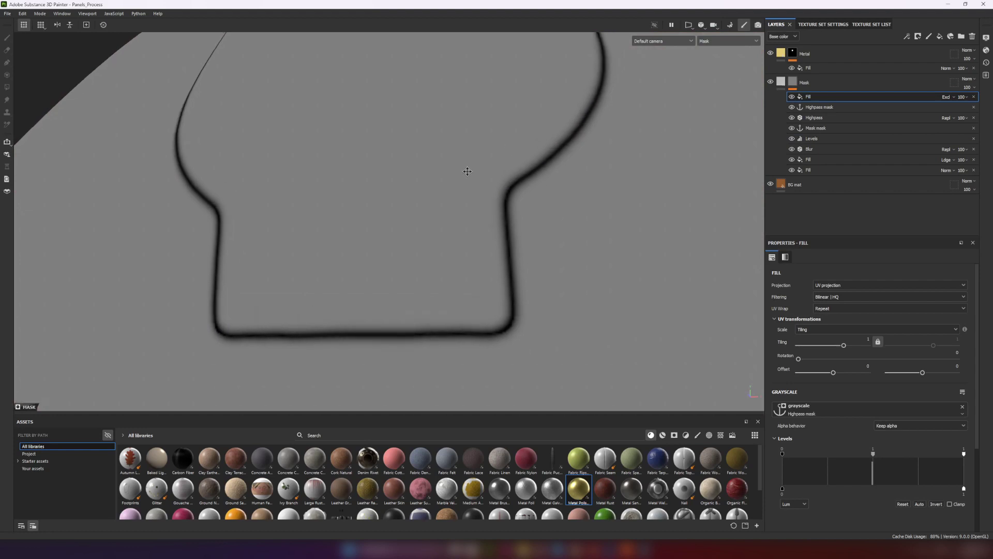
left_click(907, 36)
left_click(926, 77)
left_click_drag(971, 276, 870, 278)
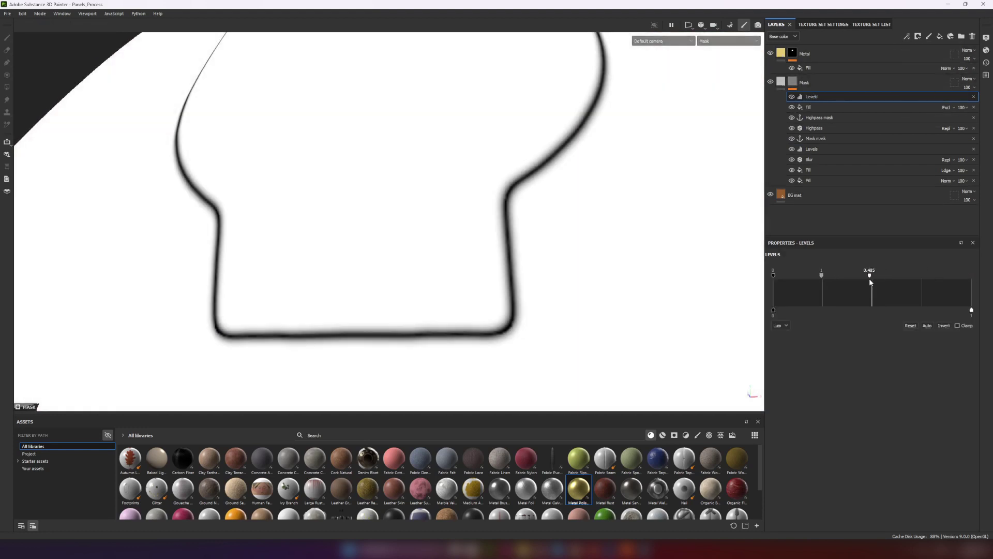
left_click(942, 326)
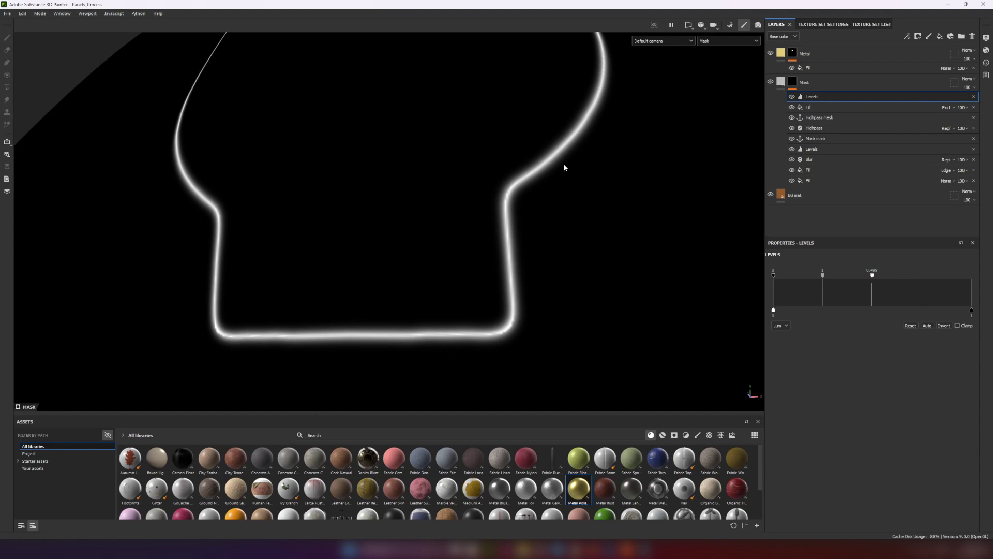
middle_click_drag(548, 150, 530, 182, "alt")
key("m")
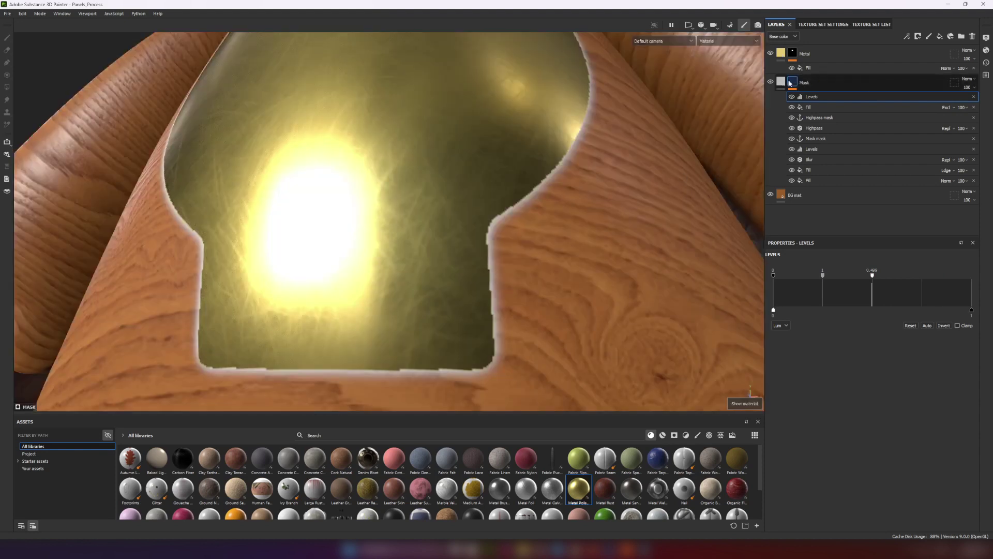
Keep only the height channel active in the Mask layer's fill, set its height to about -0.03, and check the channels
left_click(782, 82)
left_click(960, 406, "alt")
left_click_drag(864, 465, 858, 466)
left_click_drag(665, 289, 538, 278, "alt")
key("c")
key("c")
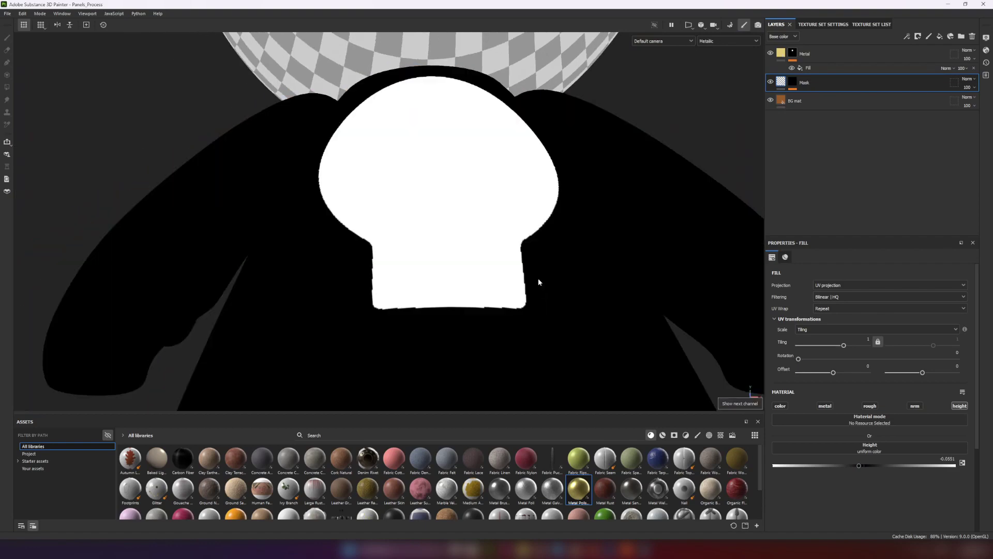
key("c")
Hide the Metal layer, set the Mask layer's height to about -0.32, and unhide the Metal layer
left_click(770, 53)
key("m")
left_click_drag(574, 249, 557, 205, "alt")
left_click_drag(857, 465, 834, 466)
left_click(771, 52)
Add a Blur filter above the fill in the Metal layer's mask while viewing the roughness channel
left_click_drag(595, 119, 591, 213, "alt")
scroll(529, 265, "up", 4)
key("c")
key("c")
key("c")
scroll(529, 265, "up", 2)
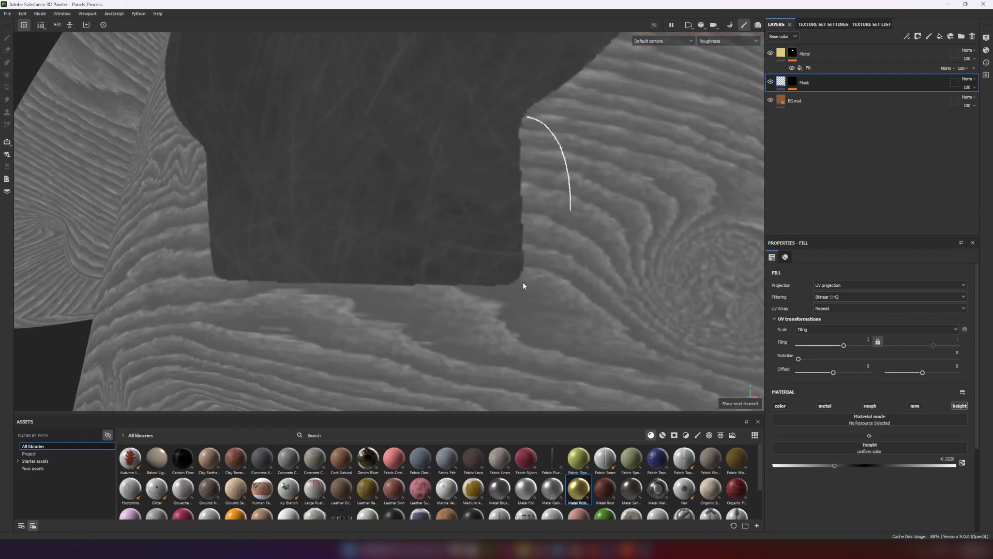
left_click(809, 69)
left_click(907, 36)
left_click(923, 95)
left_click(881, 276)
left_click(983, 284)
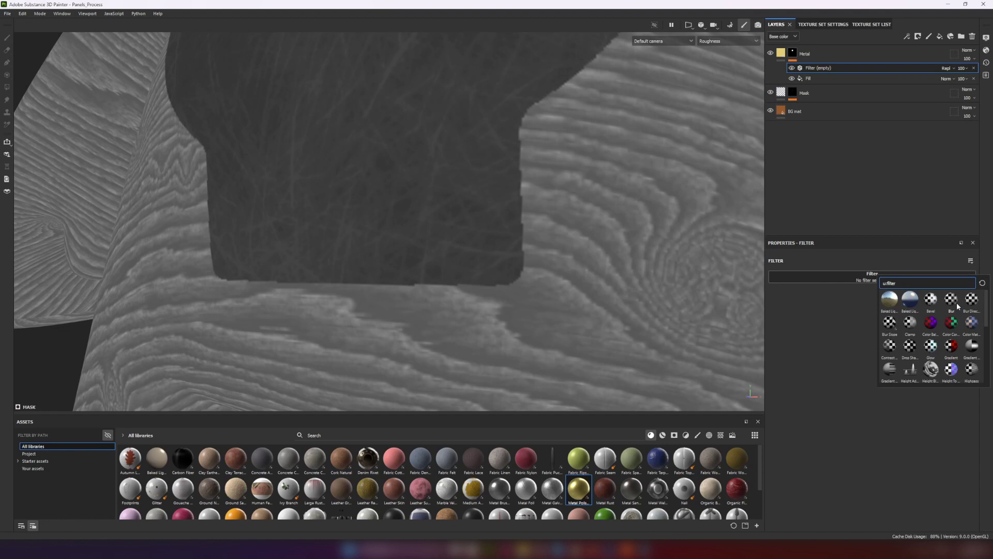
left_click(957, 303)
Add a Levels effect above the Metal mask's Blur, with inputs at about 0.57 and 0.77, to tighten the panel edge
left_click(908, 37)
left_click(927, 75)
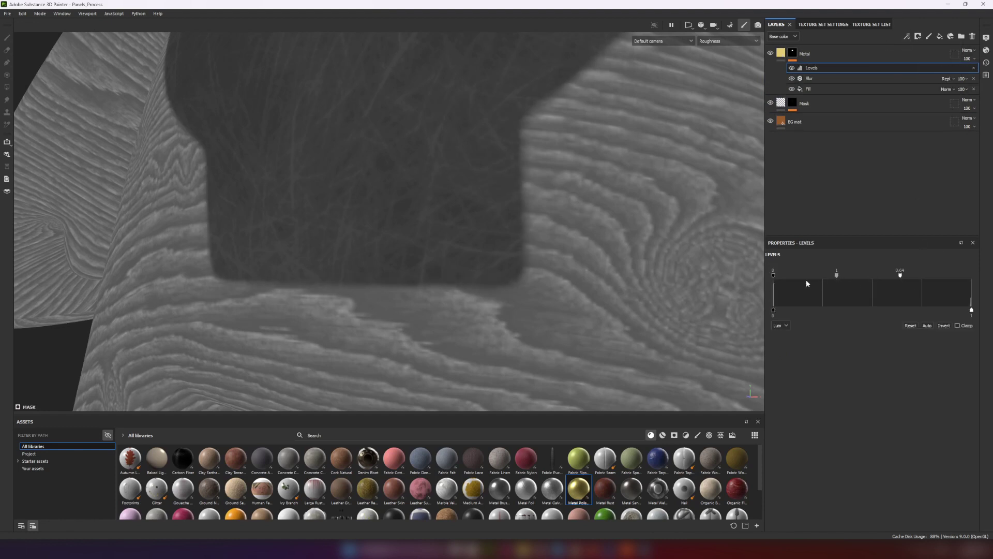
key("m")
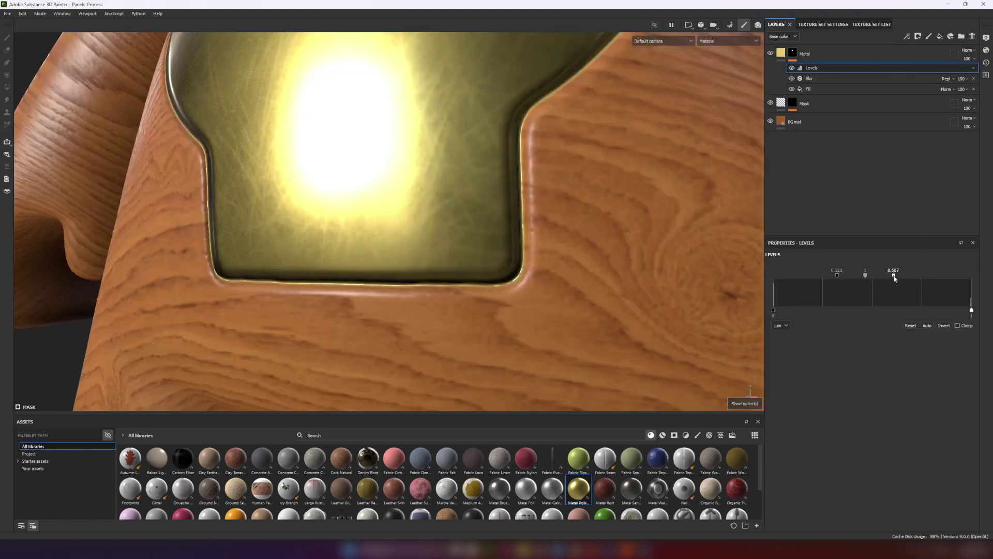
left_click_drag(893, 276, 933, 276)
left_click_drag(838, 276, 909, 276)
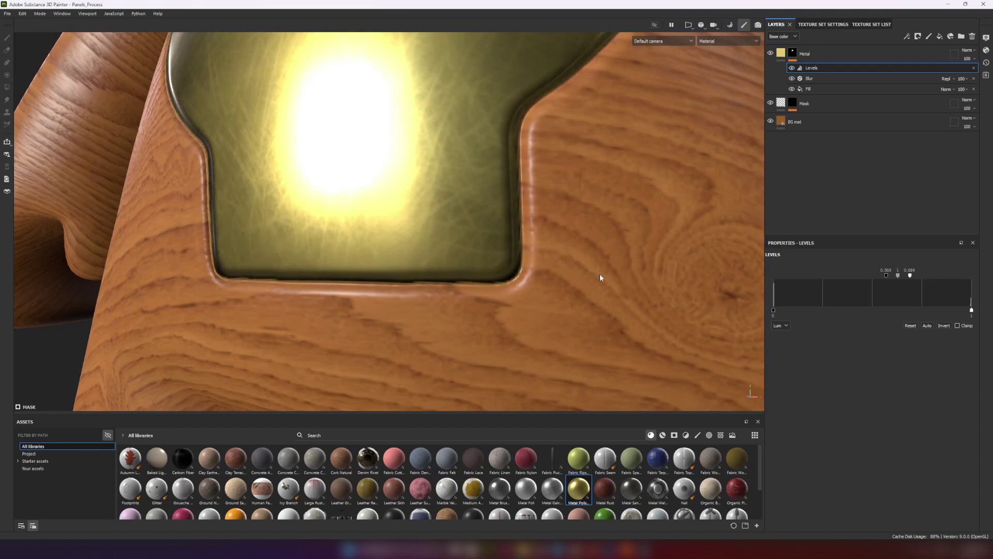
key("c")
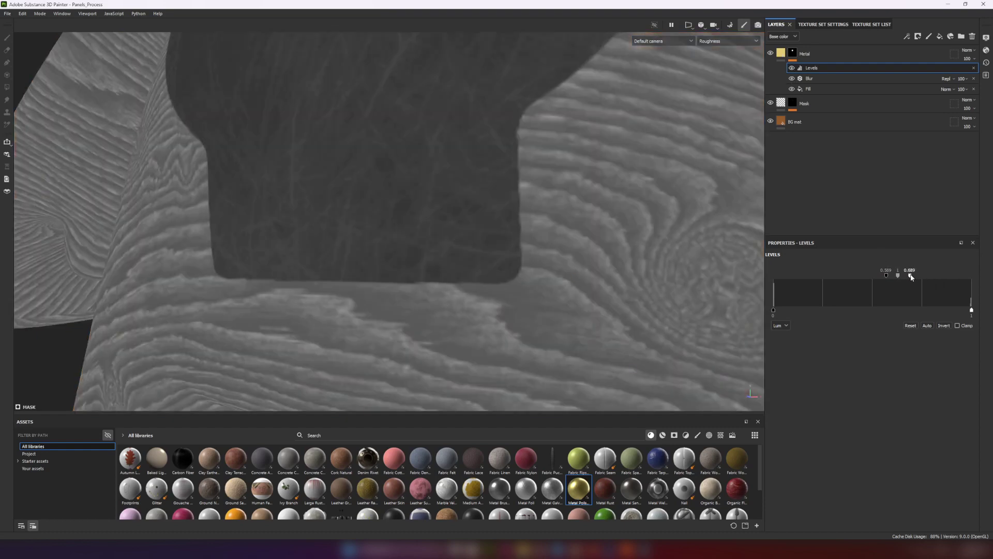
key("m")
scroll(536, 201, "down", 10)
left_click_drag(616, 231, 326, 243, "alt")
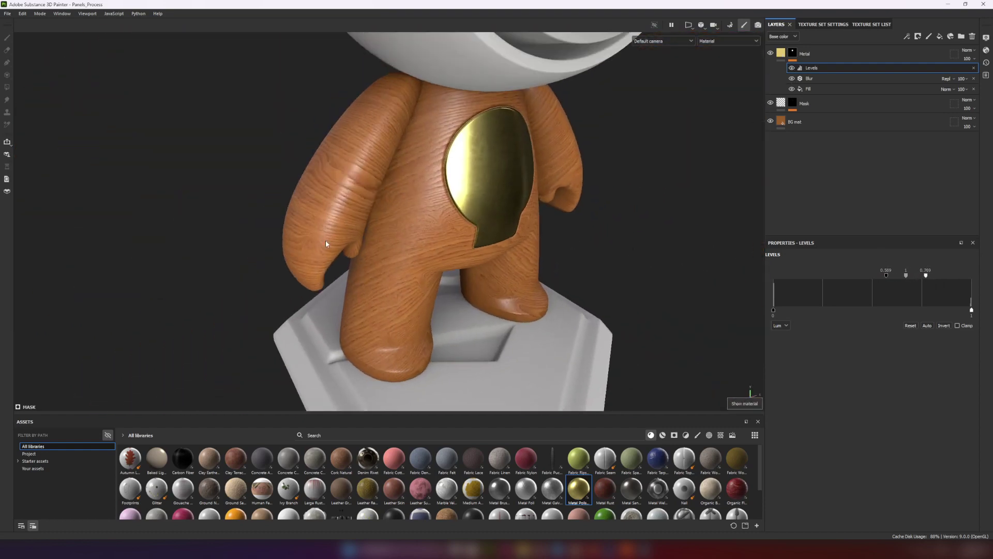
Add a fill layer above the Metal layer, name it Metal Scratches, and give it a black mask
left_click(940, 36)
double_click(801, 54)
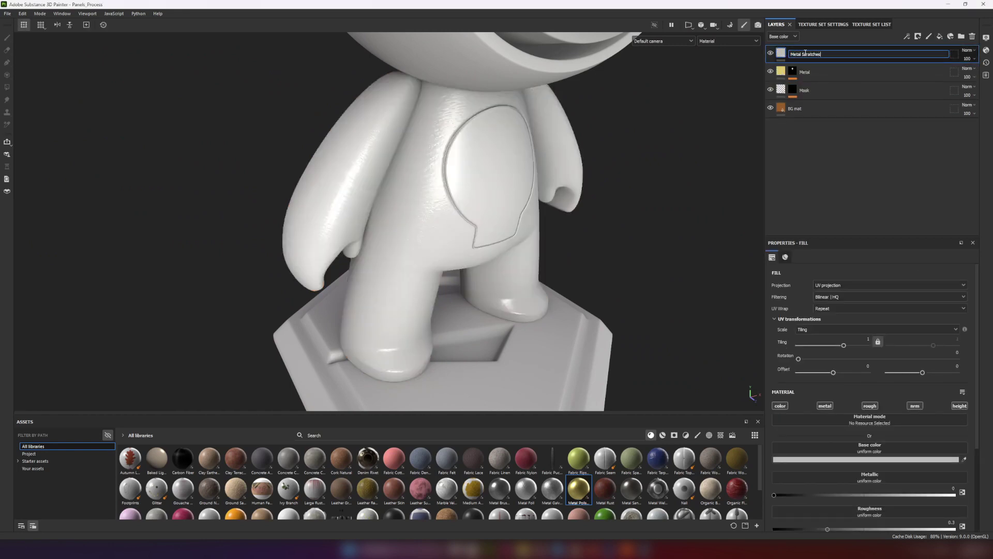
type("Metal Scratches")
key("Return")
right_click(822, 54)
left_click(855, 72)
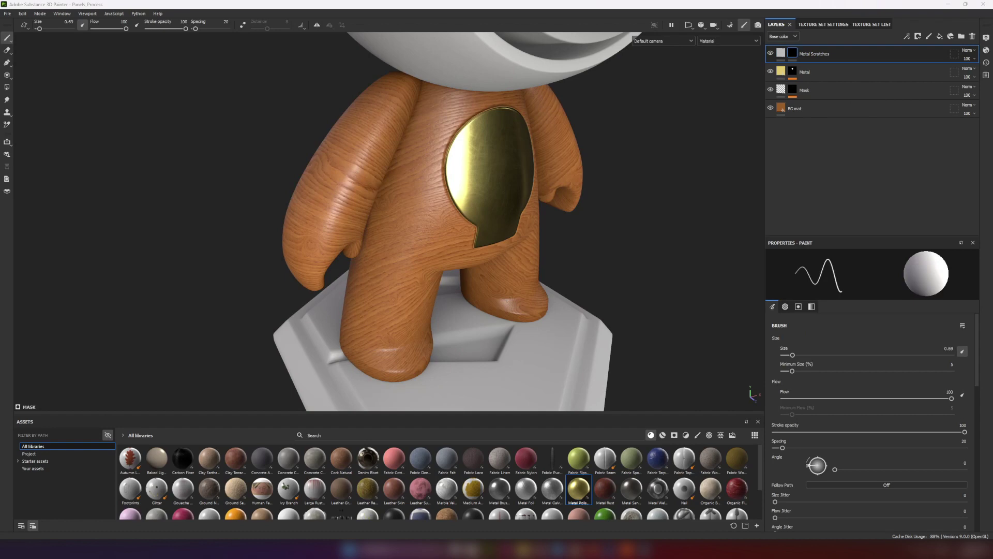
Add a fill to the Metal Scratches mask that uses the Mask mask anchor point as its grayscale
left_click(907, 36)
left_click(923, 48)
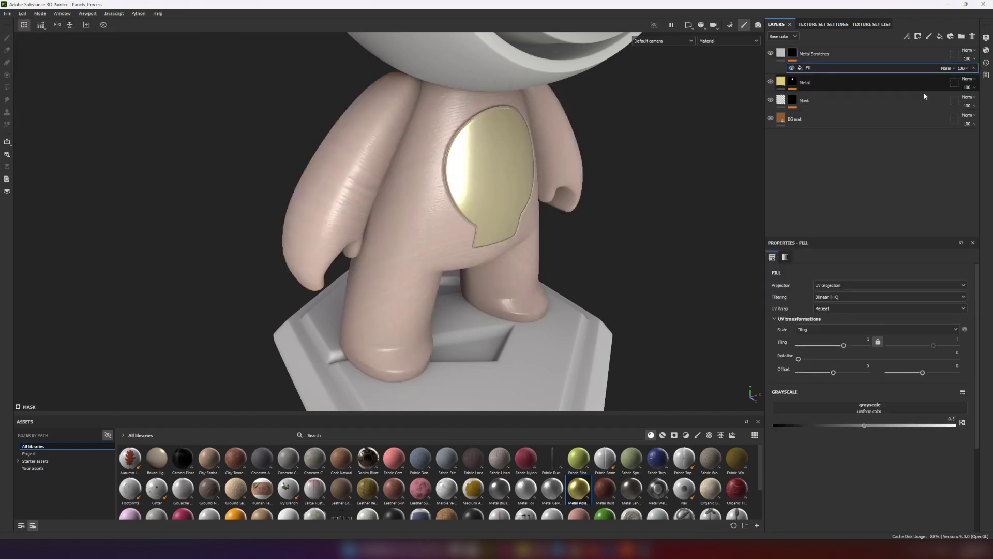
left_click(889, 405)
left_click(909, 413)
left_click(886, 437)
left_click_drag(473, 200, 413, 207, "alt")
middle_click_drag(412, 207, 407, 231, "alt")
right_click_drag(408, 232, 447, 213, "alt")
right_click_drag(509, 184, 537, 311, "alt")
scroll(537, 311, "up", 3)
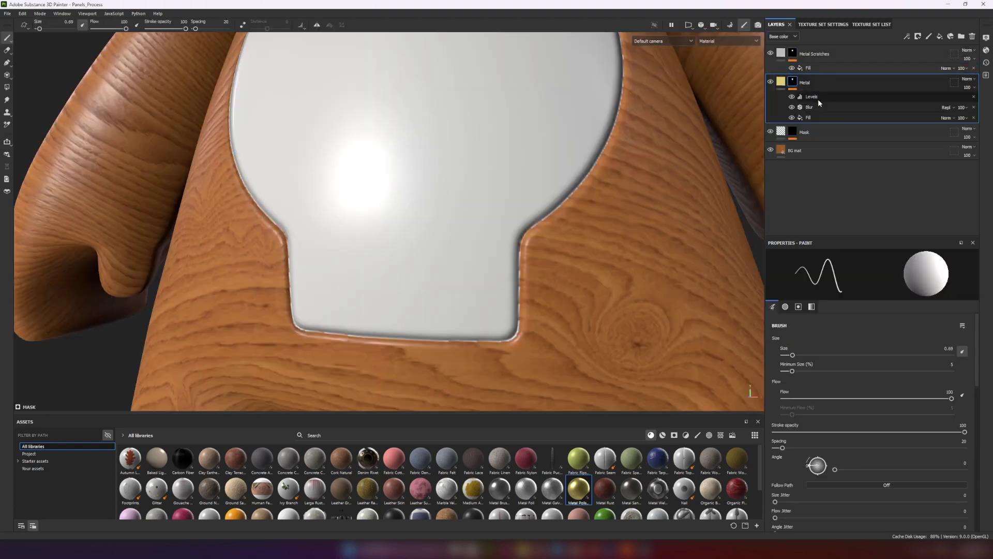
Duplicate the Metal mask's Blur and Levels effects into the Metal Scratches mask, and display that mask alone
left_click(827, 107)
left_click_drag(832, 109, 795, 53)
left_click(826, 107)
key("ctrl+d")
left_click(793, 53, "alt")
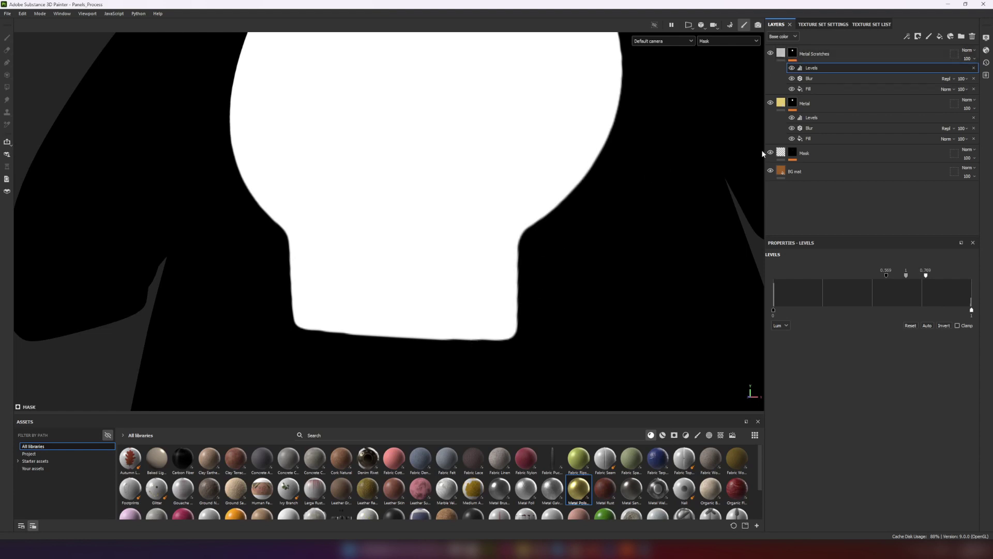
Add an anchor point above the Levels effect in the Metal layer's mask
left_click(794, 104)
left_click(840, 118)
left_click(907, 36)
left_click(918, 112)
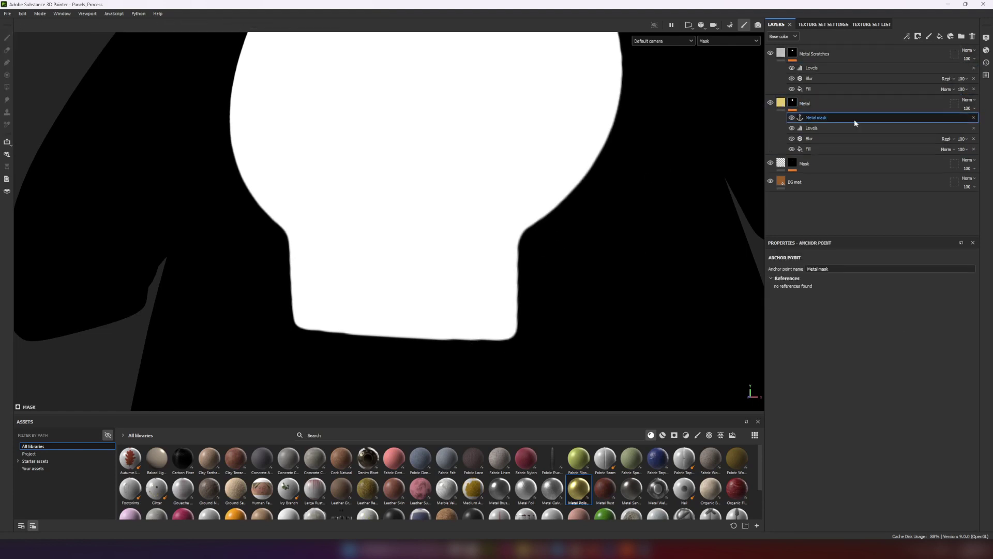
Delete the Levels, Blur and Fill effects from the Metal Scratches mask
left_click(813, 69)
key("Delete")
key("Delete")
key("Delete")
Add a fill to the Metal Scratches mask that uses the Metal mask anchor point as its grayscale
left_click(907, 37)
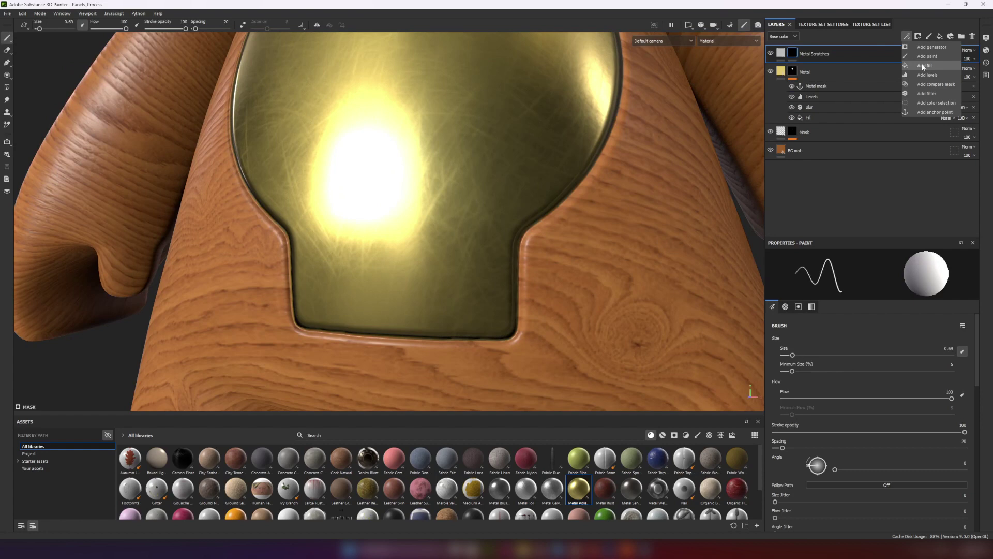
left_click(923, 66)
left_click(881, 411)
left_click(935, 420)
left_click(916, 453)
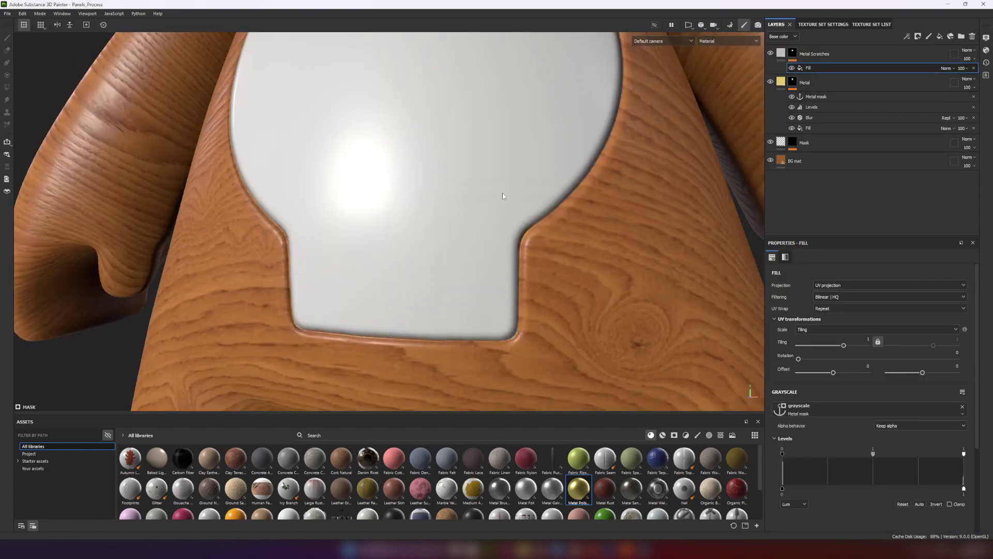
Add a Metal Edge Wear generator above the fill in the Metal Scratches mask, and display that mask alone
left_click(907, 37)
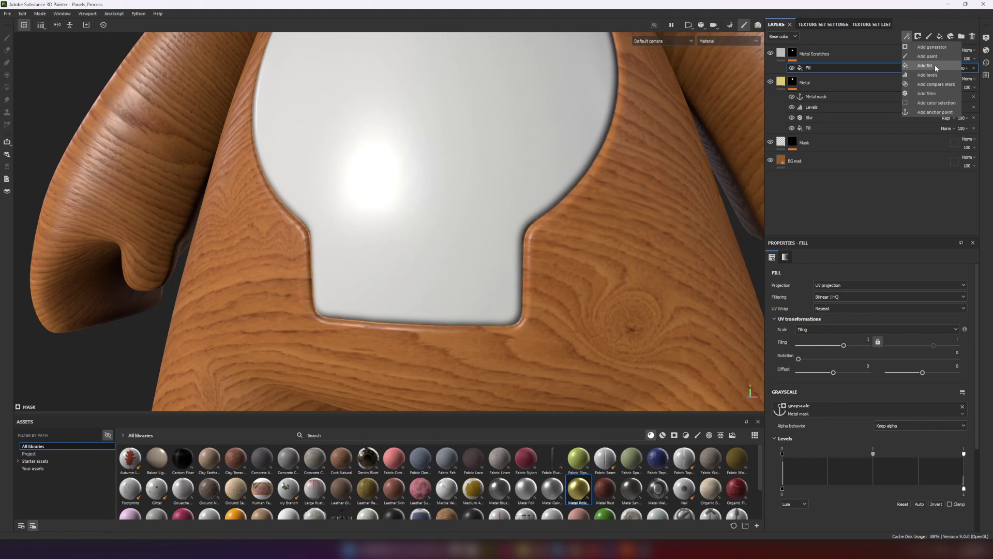
left_click(931, 46)
left_click(905, 278)
type("edgf")
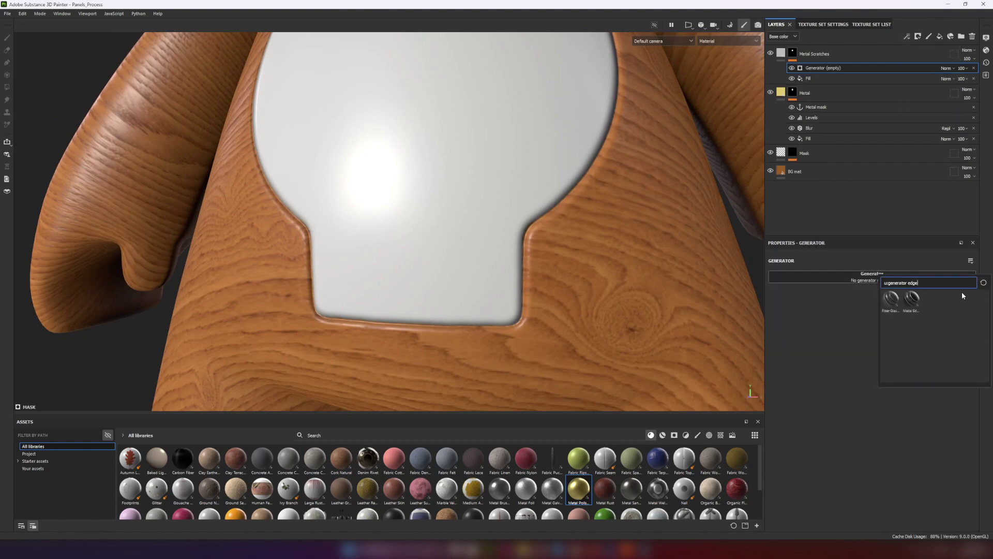
left_click(912, 299)
left_click(789, 58, "alt")
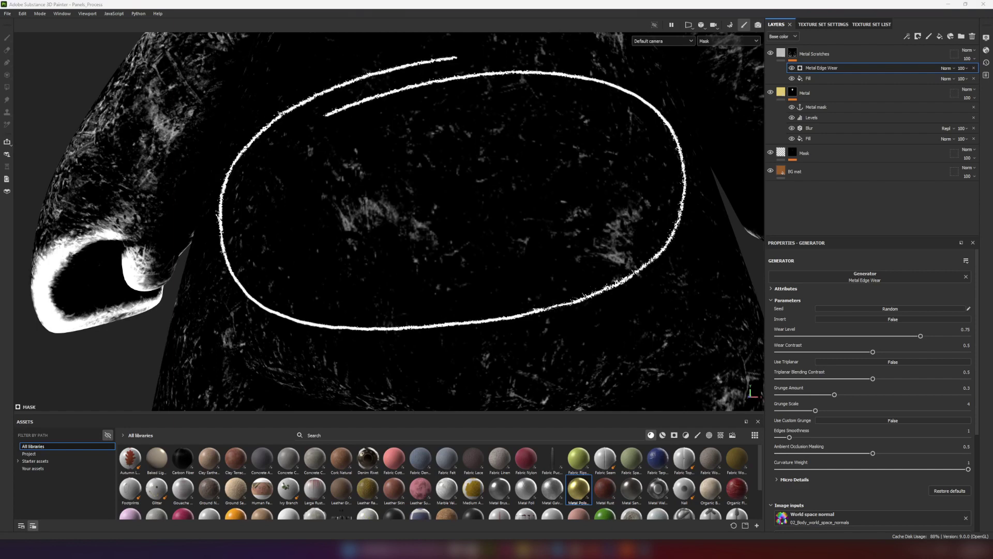
Add an anchor point above the top Levels effect in the Mask layer's mask and name it Edge mask
scroll(903, 374, "down", 5)
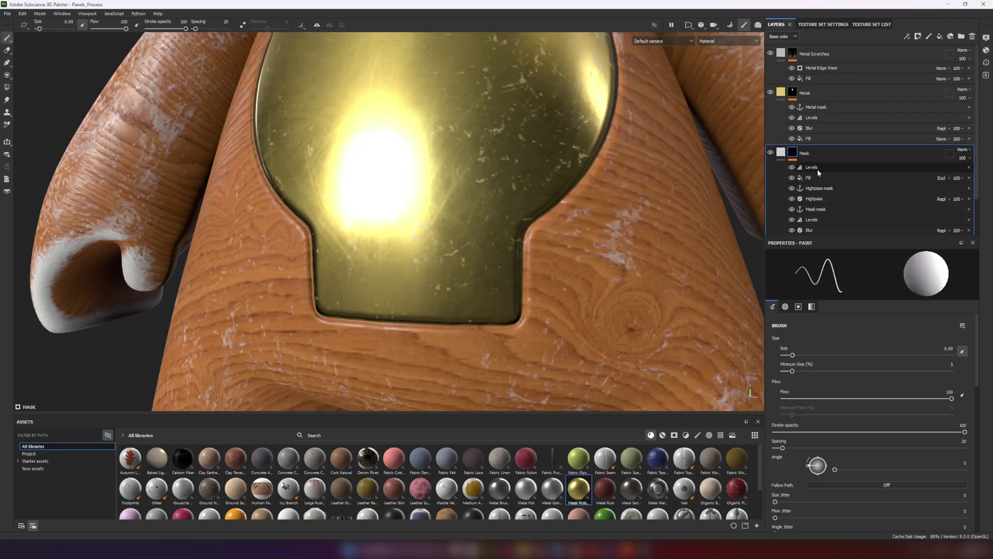
left_click(812, 167)
left_click(793, 152, "alt")
left_click(907, 36)
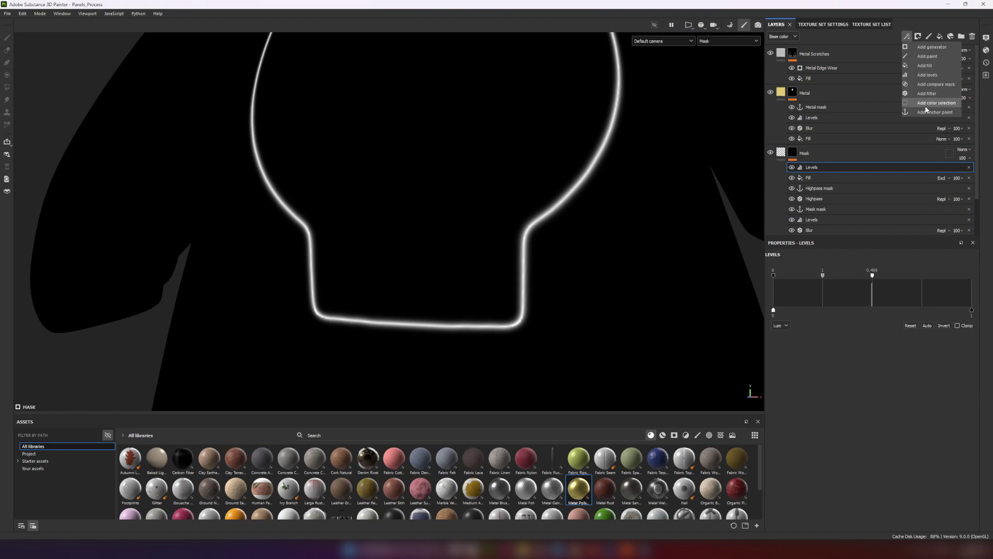
left_click(931, 112)
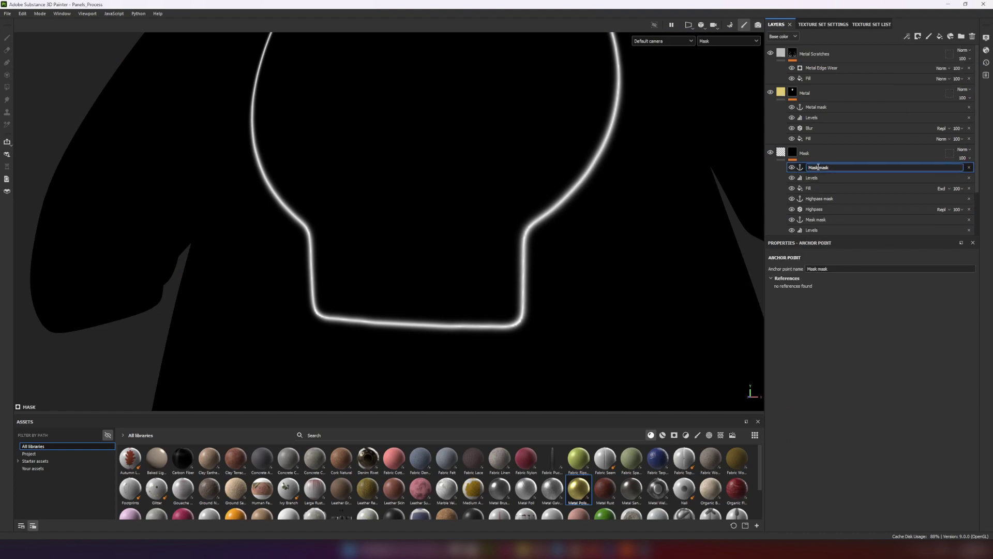
Assign the Edge mask anchor point to the Micro Height input of the Metal Edge Wear generator
left_click(821, 69)
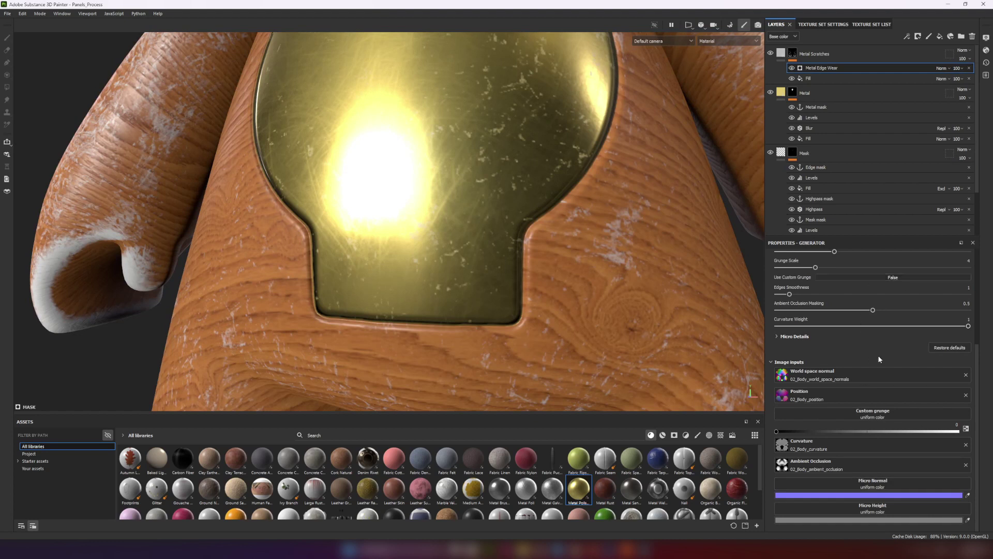
left_click(873, 508)
left_click(931, 392)
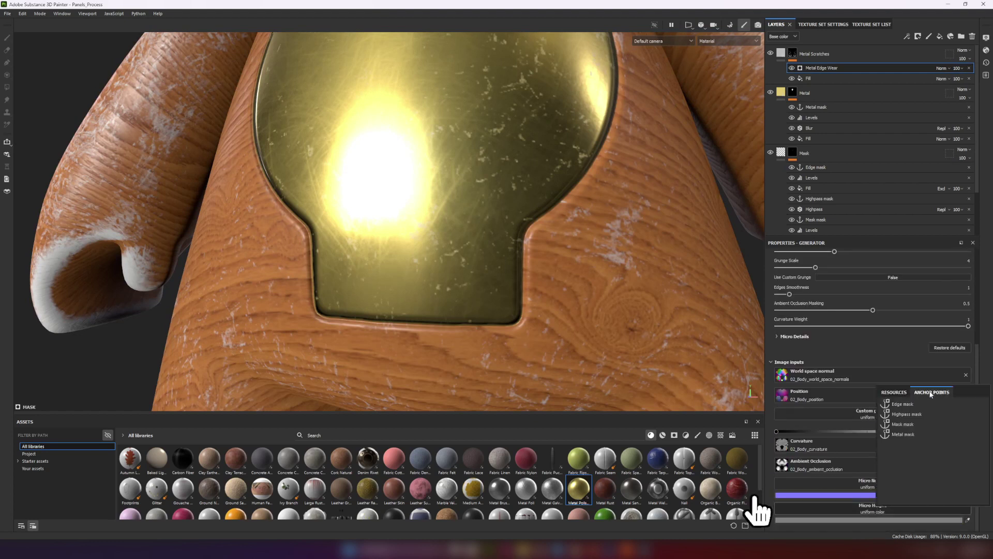
left_click(905, 405)
Set the generator's Wear Level to about 0.95, Wear Contrast to 0.13, Grunge Amount to 0.12 and Ambient Occlusion Masking to about 0.98
scroll(857, 430, "up", 3)
left_click_drag(920, 333, 950, 334)
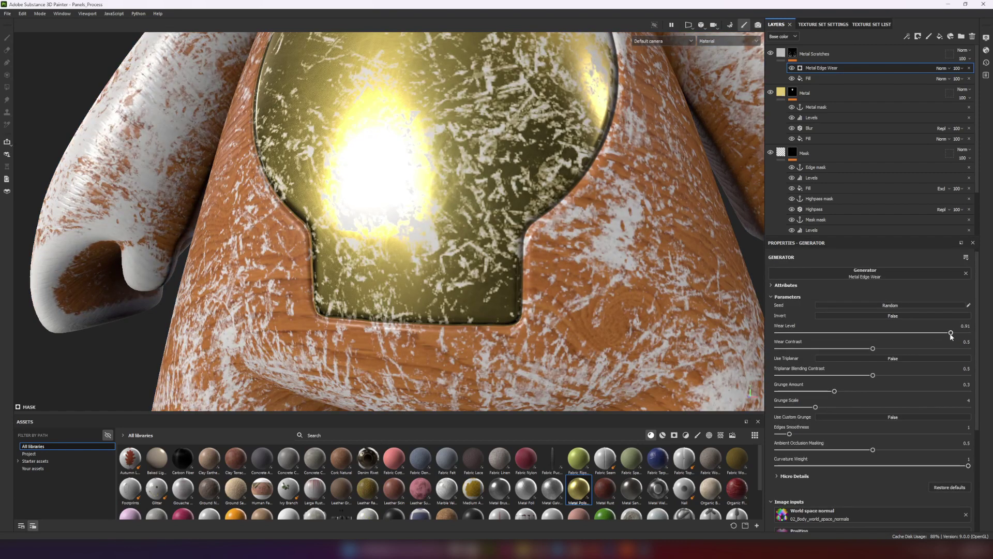
scroll(914, 435, "down", 4)
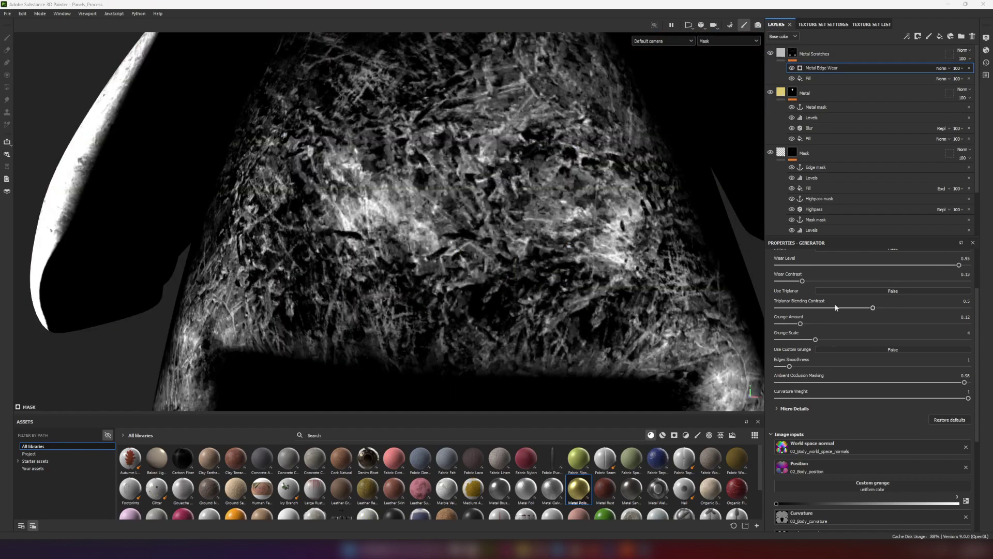
Enable Micro Height in the Micro Details of the Metal Edge Wear generator
scroll(836, 307, "down", 1)
left_click(795, 385)
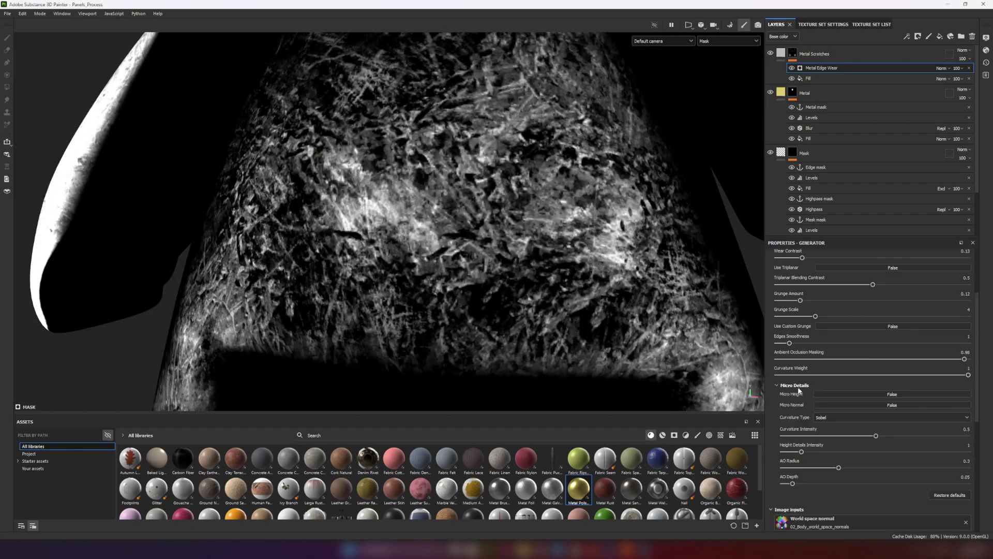
left_click(867, 393)
scroll(561, 244, "down", 2)
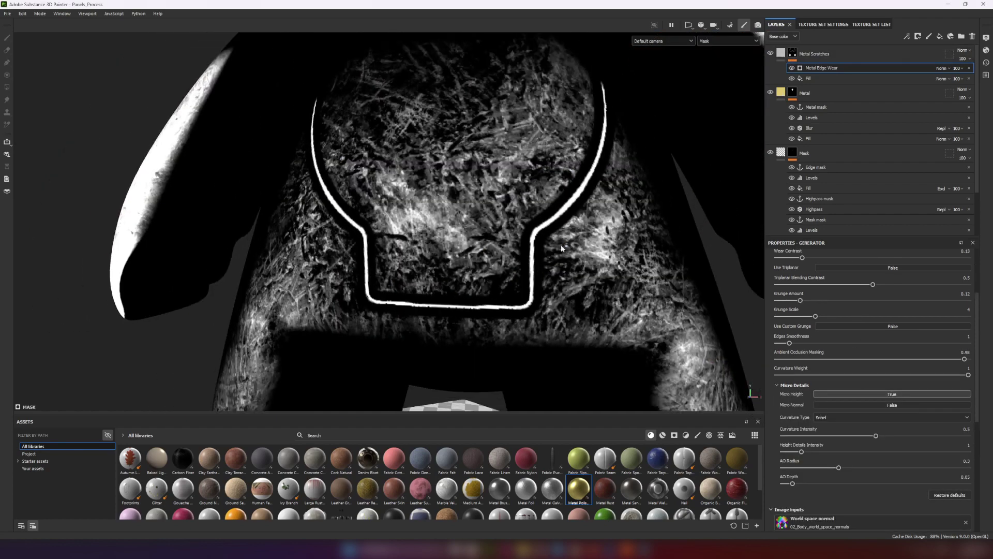
Tune the generator to Ambient Occlusion Masking 0.61, Curvature Weight 0.41, Wear Contrast 0.67 and Wear Level about 0.89
scroll(848, 316, "down", 5)
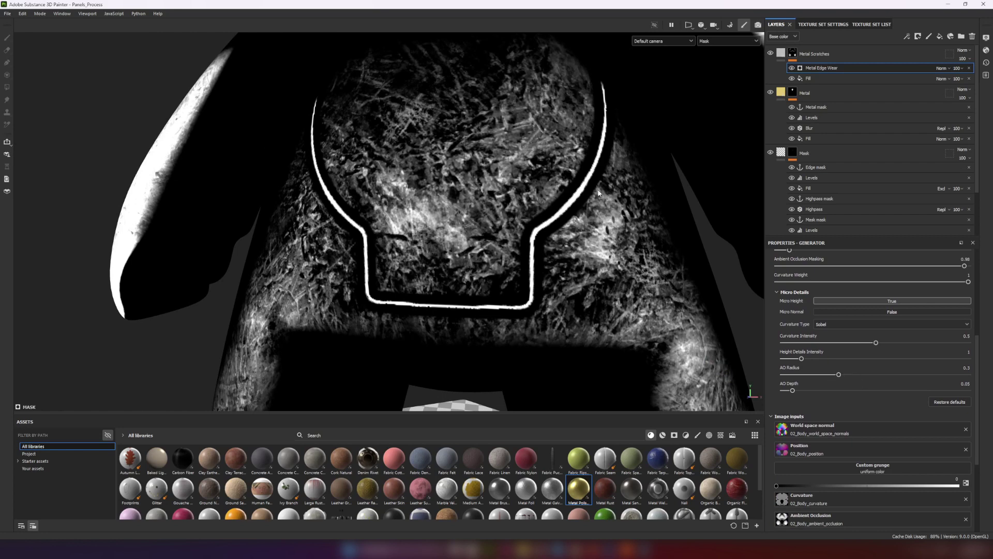
left_click_drag(598, 194, 585, 232, "alt")
scroll(585, 232, "down", 2)
scroll(933, 385, "up", 2)
left_click_drag(965, 313, 894, 312)
left_click_drag(955, 328, 815, 339)
scroll(861, 329, "up", 2)
left_click_drag(794, 324, 905, 305)
scroll(784, 325, "up", 1)
left_click_drag(784, 347, 800, 347)
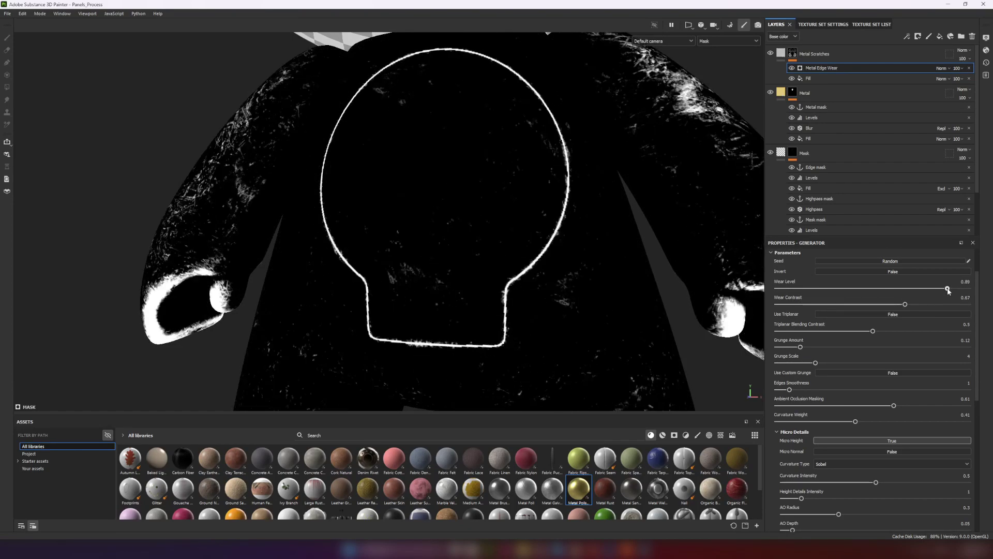
Set the Metal Edge Wear generator's blend mode to Multiply and return to the material view
left_click(941, 67)
left_click(955, 106)
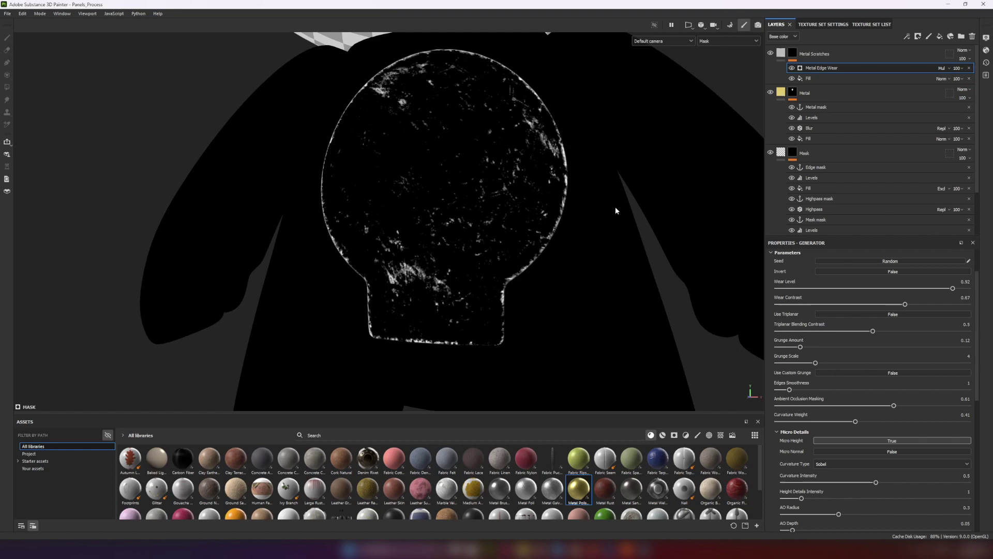
key("m")
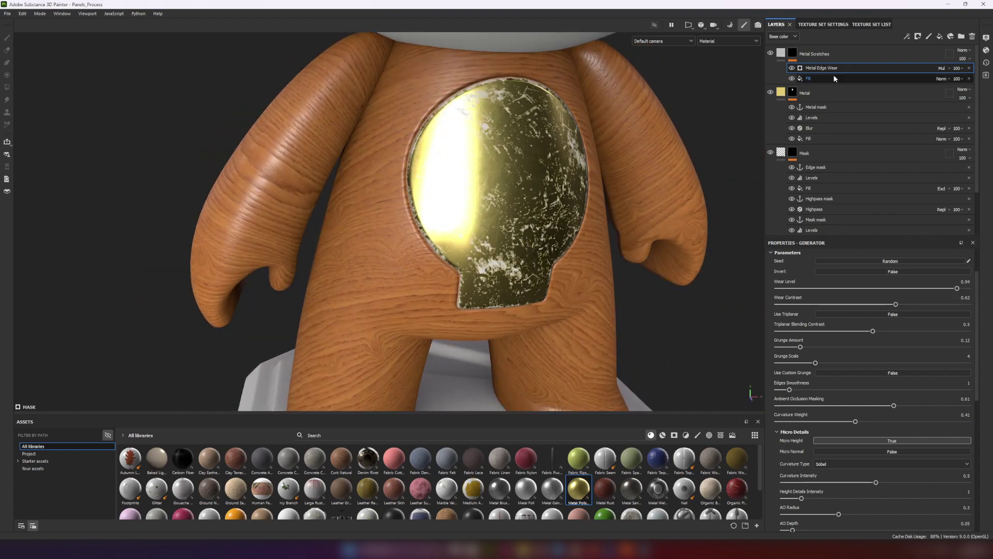
Apply the Metal Brushed material to the Metal Scratches layer and check the worn areas on the belly panel
left_click(793, 60)
left_click_drag(401, 414, 401, 346)
left_click(504, 424)
scroll(466, 191, "up", 3)
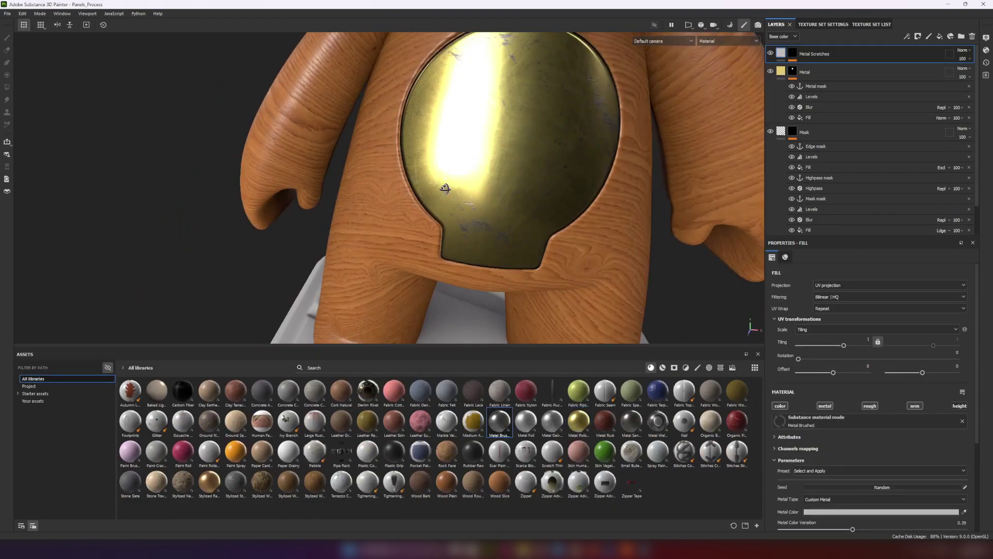
left_click_drag(443, 189, 532, 171, "alt")
scroll(532, 170, "down", 3)
In the generator's Micro Details, set the AO Radius to 0.03 and slightly raise the Curvature Intensity
left_click(793, 53, "alt")
left_click(820, 69)
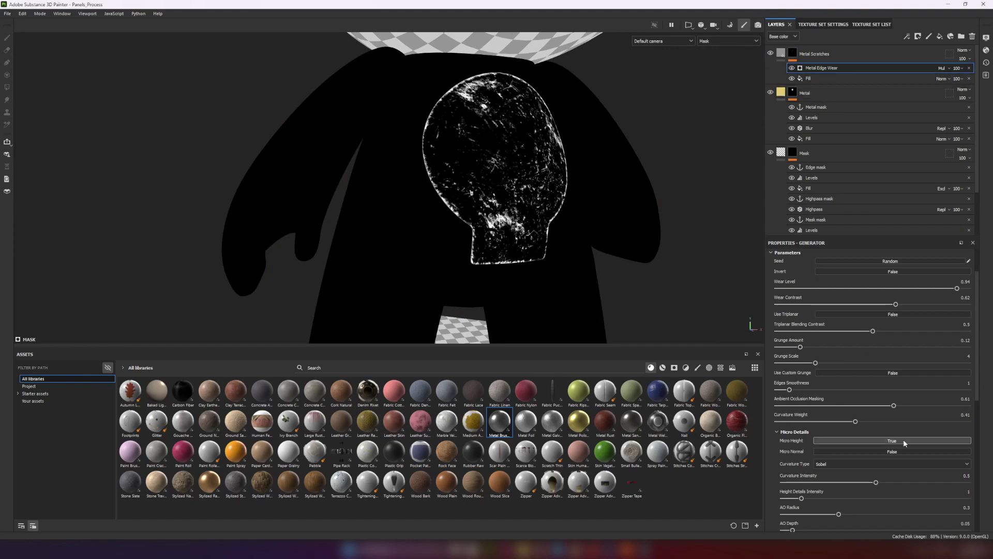
scroll(902, 442, "down", 3)
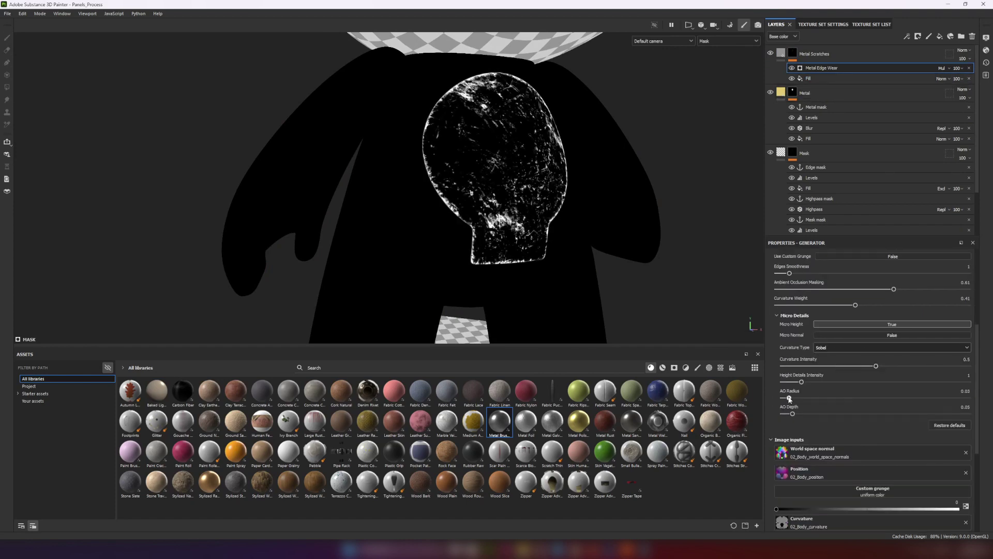
left_click_drag(857, 366, 885, 366)
key("m")
Move the topmost projected fill of the Mask layer's mask down to the lower legs, forming a metal band on each leg
left_click_drag(547, 185, 523, 224, "alt")
scroll(523, 224, "down", 3)
middle_click_drag(523, 224, 494, 194, "alt")
left_click_drag(525, 227, 543, 249, "alt")
scroll(825, 194, "down", 2)
left_click(825, 196)
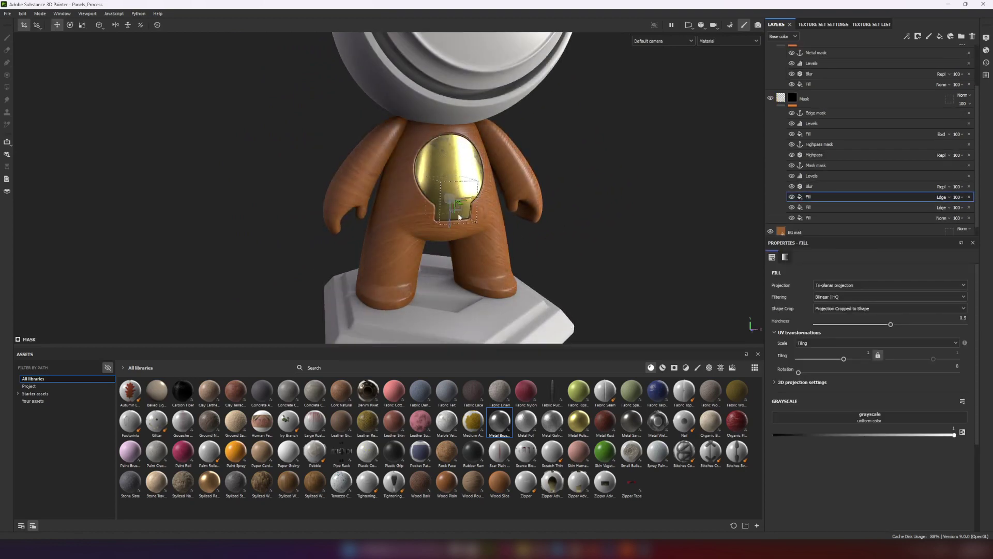
left_click_drag(477, 255, 548, 253)
left_click_drag(448, 285, 510, 253)
middle_click_drag(509, 253, 497, 218, "alt")
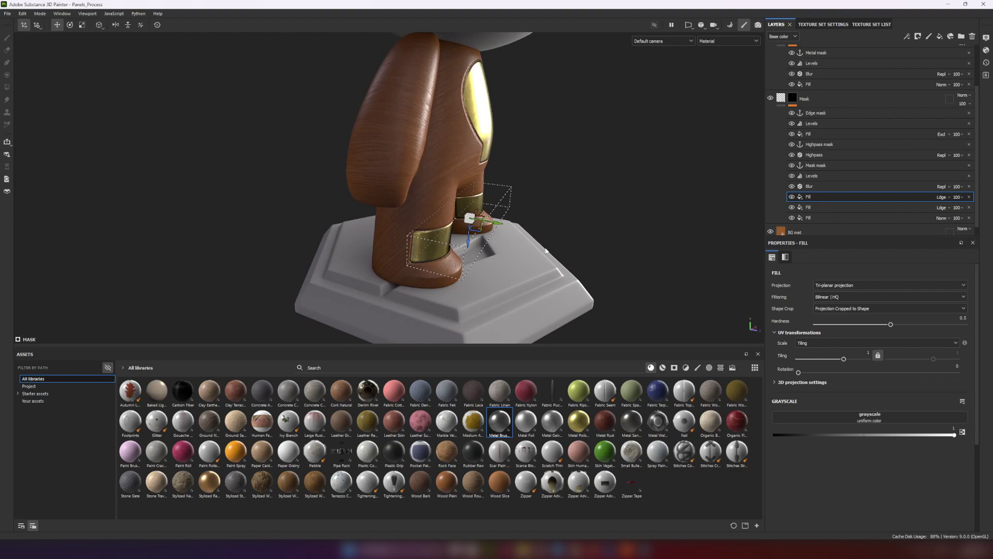
scroll(406, 218, "up", 4)
left_click(781, 98)
left_click_drag(497, 212, 383, 207, "alt")
Duplicate the leg-band fill in the Mask layer's mask, move it up and scale it into a thin band around the waist
left_click(793, 152)
scroll(820, 178, "down", 2)
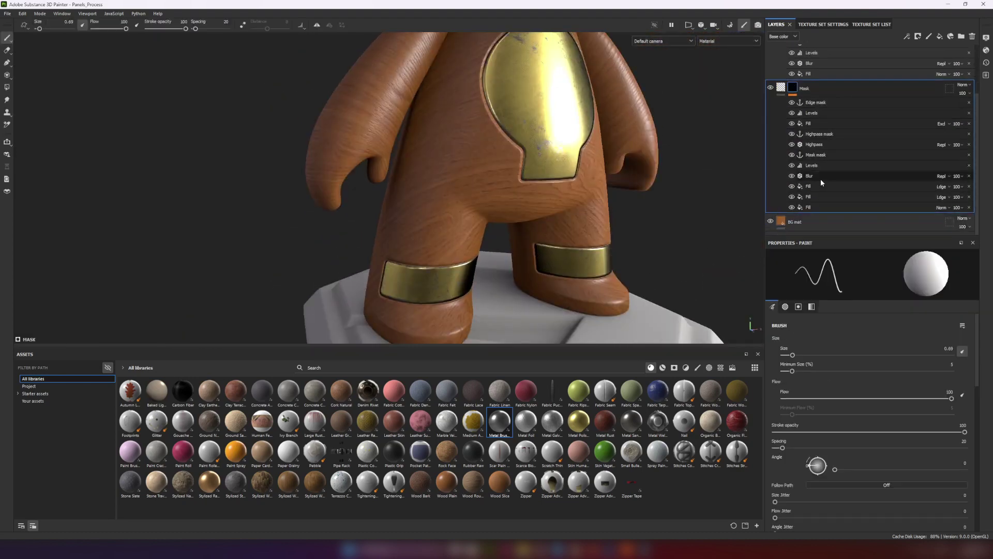
left_click(823, 187)
key("ctrl+d")
scroll(465, 207, "down", 3)
left_click_drag(441, 288, 430, 193)
key("r")
left_click_drag(430, 193, 380, 192, "alt")
left_click_drag(334, 147, 323, 146)
left_click_drag(392, 147, 332, 133, "alt")
left_click_drag(332, 132, 447, 172, "alt")
Position the fill below the belly panel as a narrower step running down between the legs
left_click(828, 208)
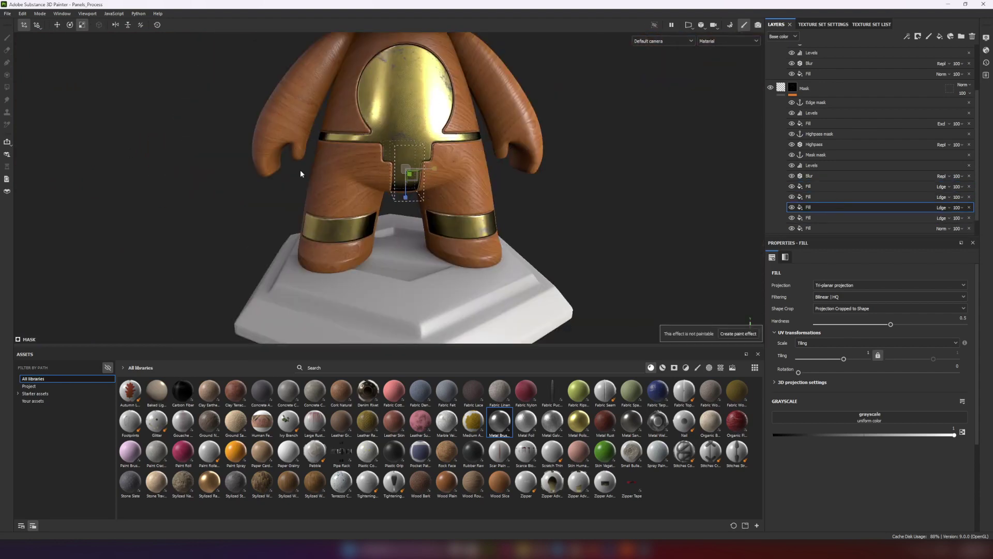
left_click_drag(300, 171, 419, 187, "alt")
left_click_drag(413, 265, 394, 188, "alt")
key("w")
left_click(781, 91)
left_click_drag(539, 184, 455, 165, "alt")
scroll(525, 216, "down", 3)
left_click_drag(525, 215, 538, 215, "alt")
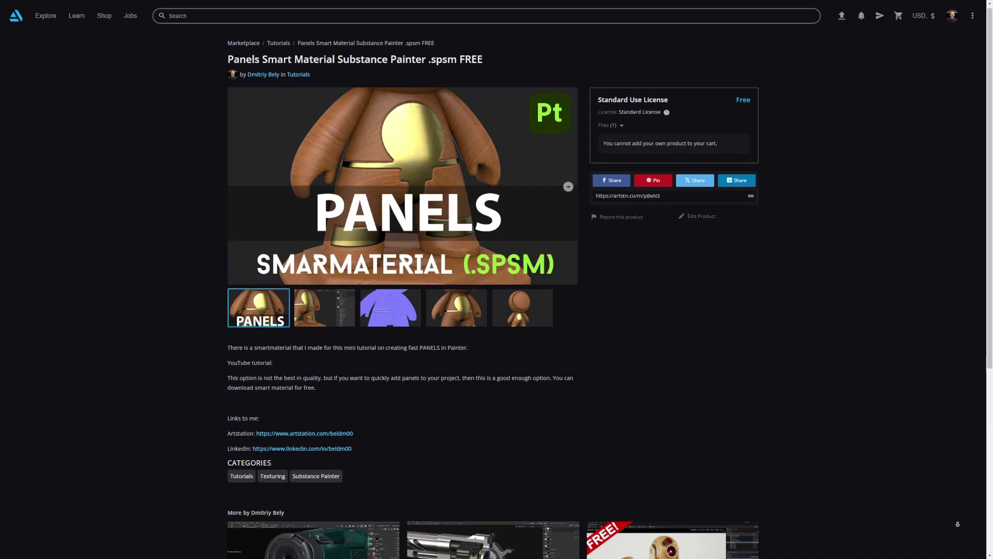
Switch to the ArtStation page of the free Panels smart material and look through its description and related products
scroll(958, 524, "down", 2)
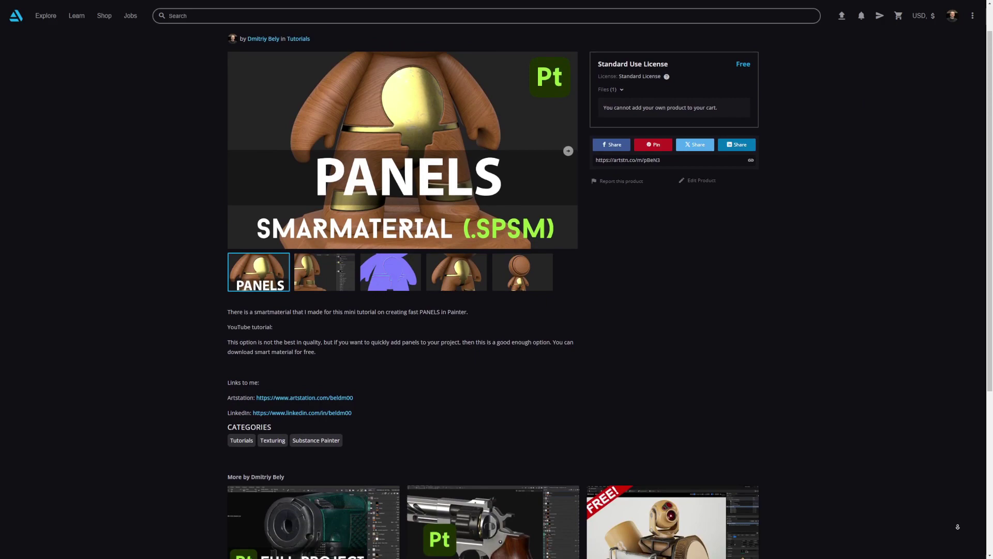
scroll(957, 528, "down", 2)
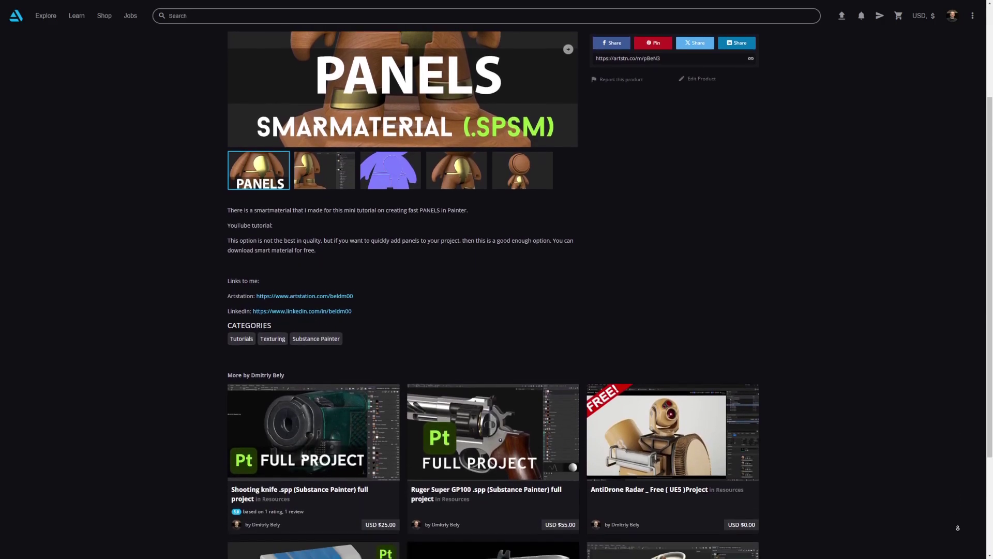
scroll(957, 527, "down", 2)
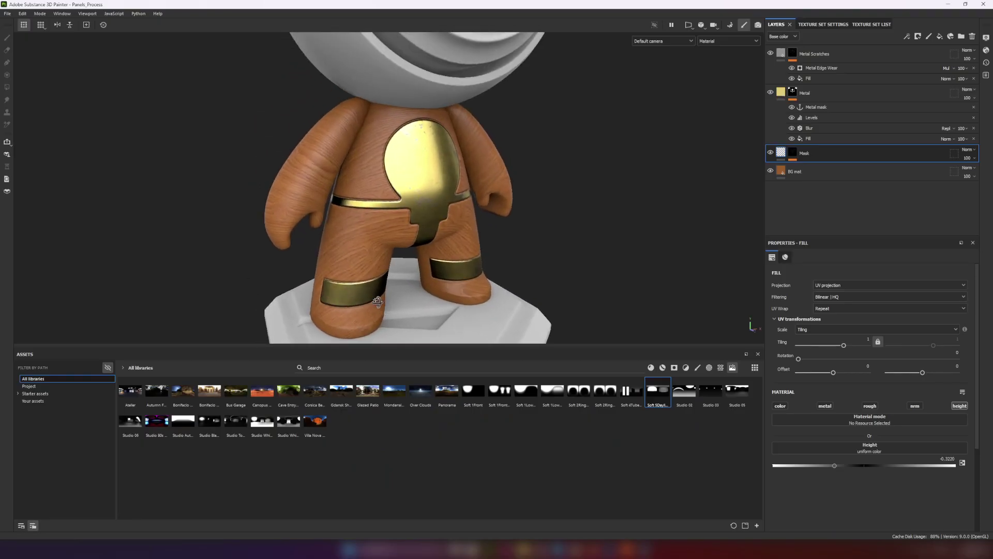
Return to Substance 3D Painter and inspect the whole character with the interface panels hidden
mouse_move(378, 302)
left_mouse_down("alt")
mouse_move(144, 292)
mouse_move(385, 303)
left_mouse_up("alt")
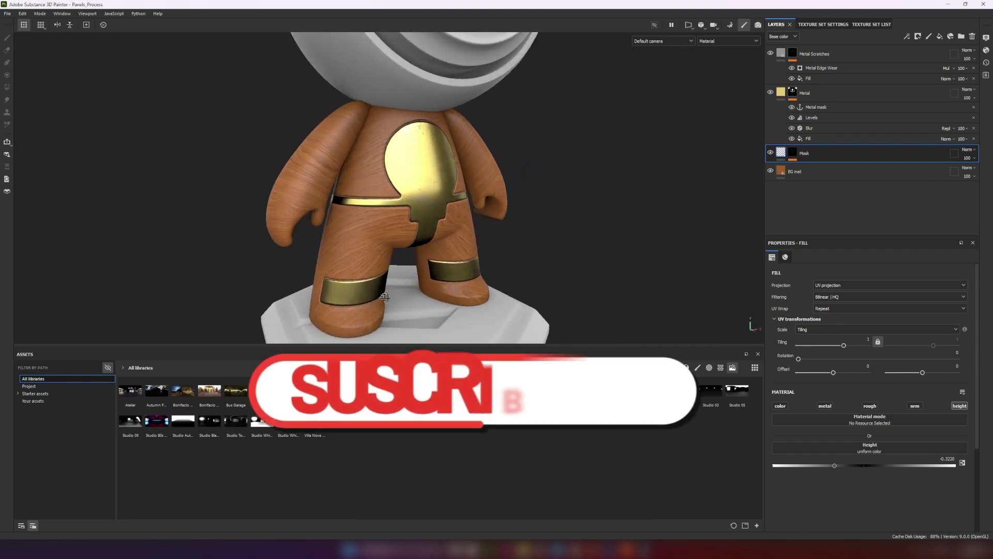
right_click_drag(385, 303, 464, 346, "alt")
key("Tab")
left_click_drag(464, 357, 450, 362, "alt")
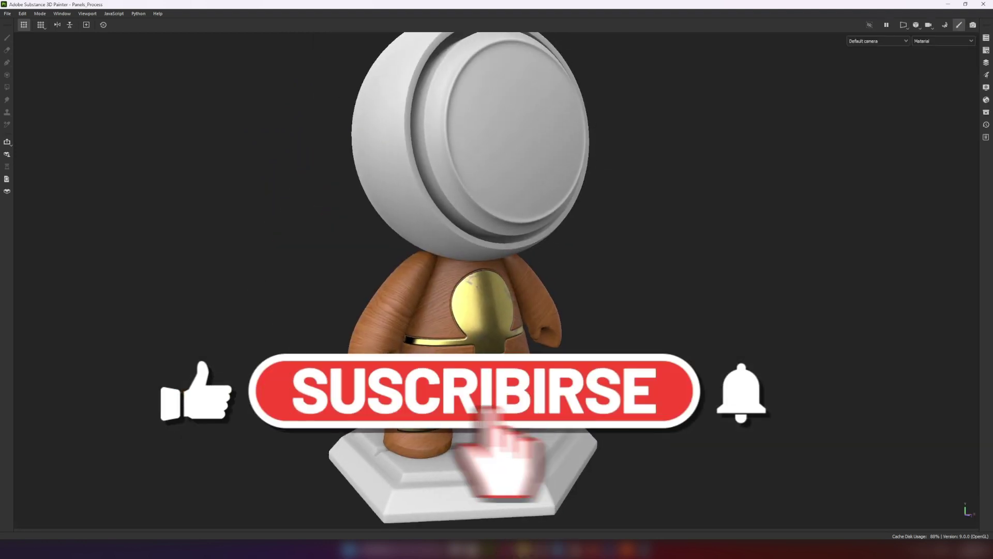